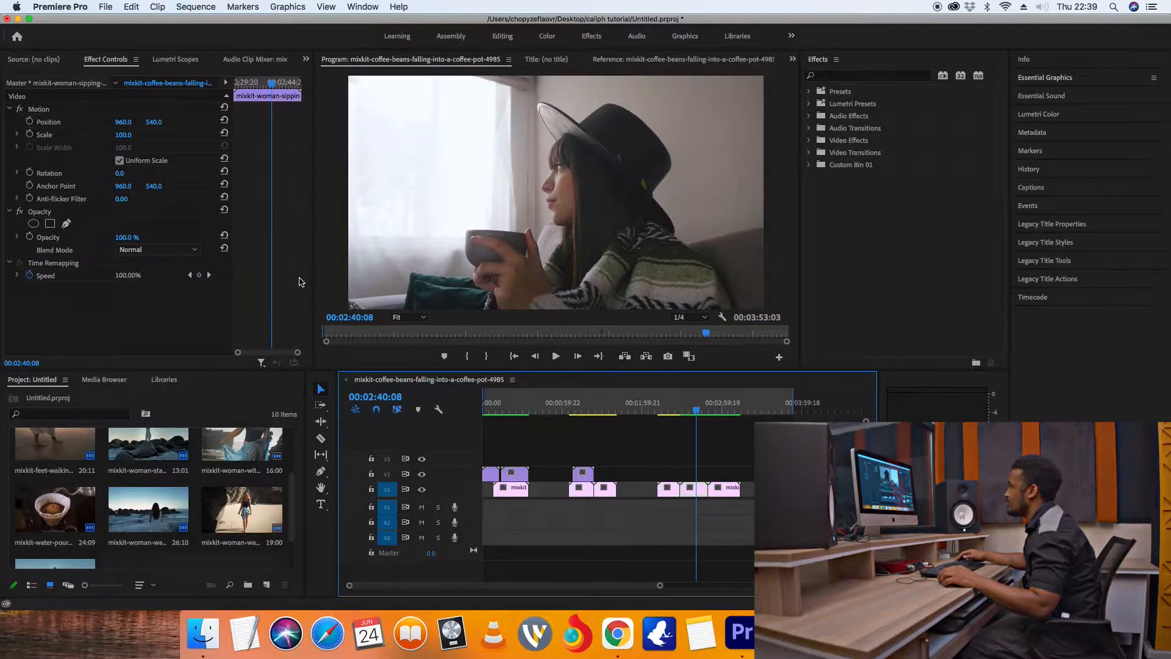
Step: Hide track V2 and stack the woman-standing clip on V3 and the feet-walking clip on V2, aligned over the first V1 clip
left_click(489, 408)
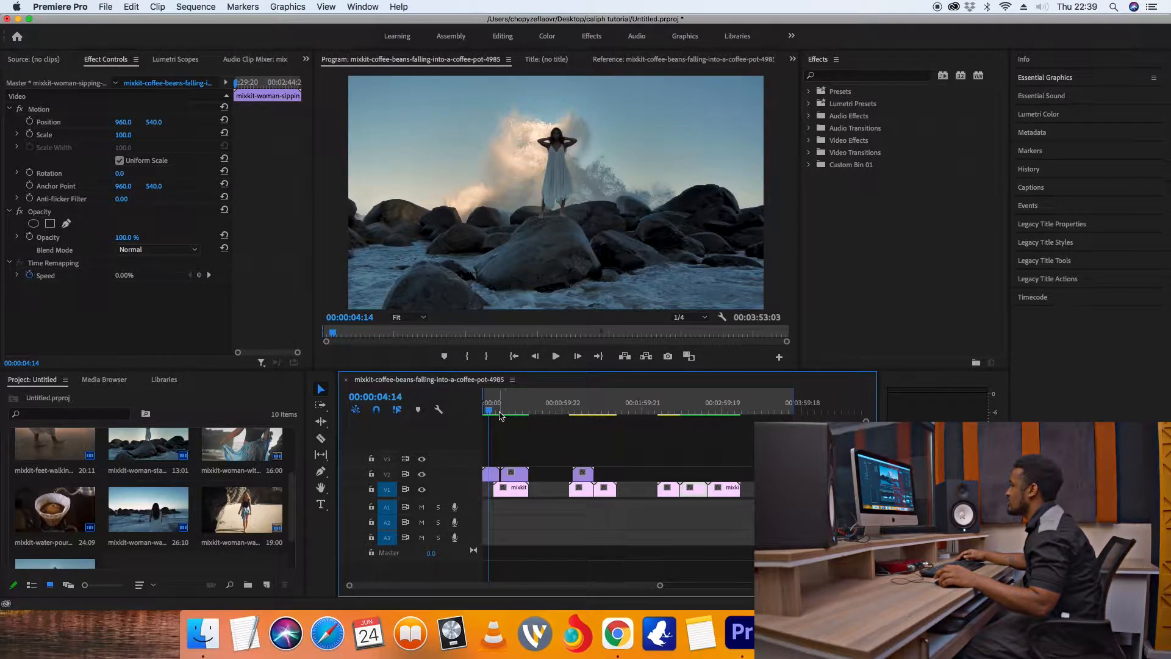
mouse_move(489, 409)
left_mouse_down()
mouse_move(523, 426)
mouse_move(504, 418)
left_mouse_up()
left_click(422, 474)
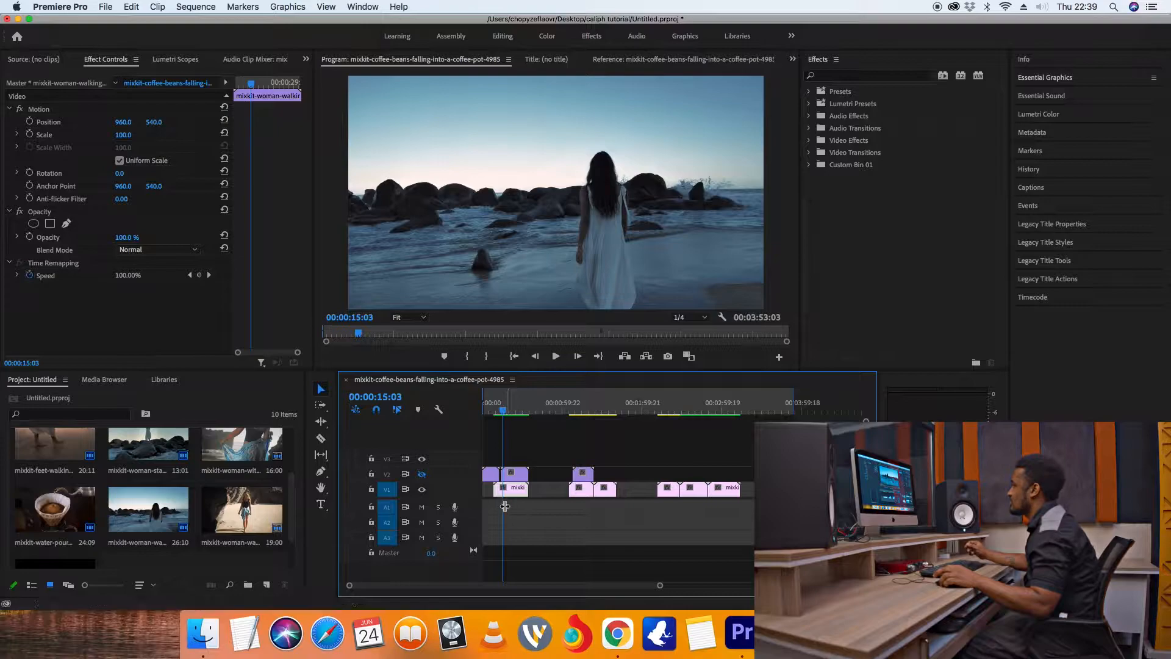
mouse_move(494, 473)
left_mouse_down()
mouse_move(522, 464)
mouse_move(521, 478)
mouse_move(509, 476)
left_mouse_up()
left_click(524, 471)
left_click(538, 457)
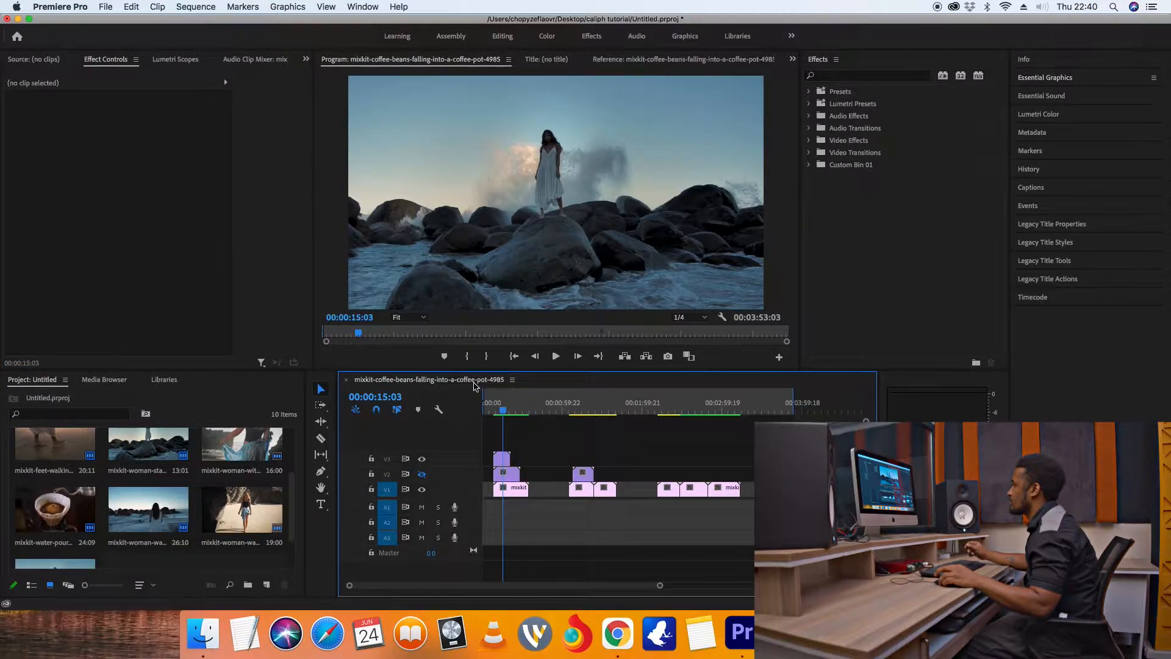
left_click_drag(449, 370, 449, 379)
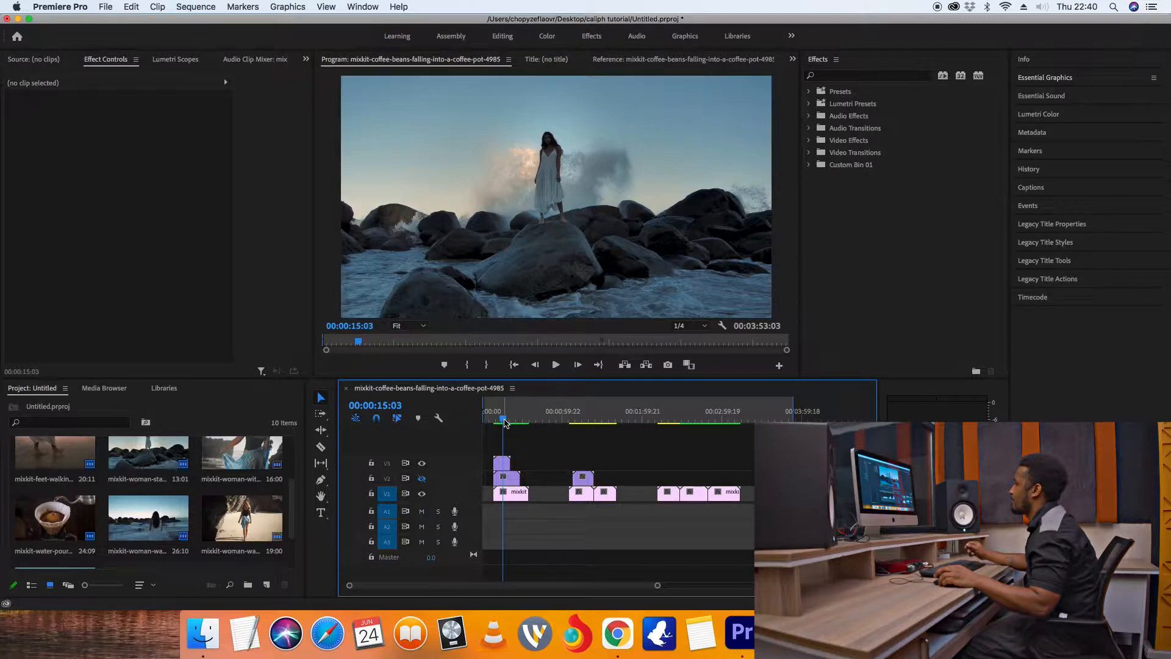
Step: Shift the woman-standing clip on V3 to the left by setting its horizontal position to 405
left_click_drag(504, 422, 501, 422)
left_click(502, 463)
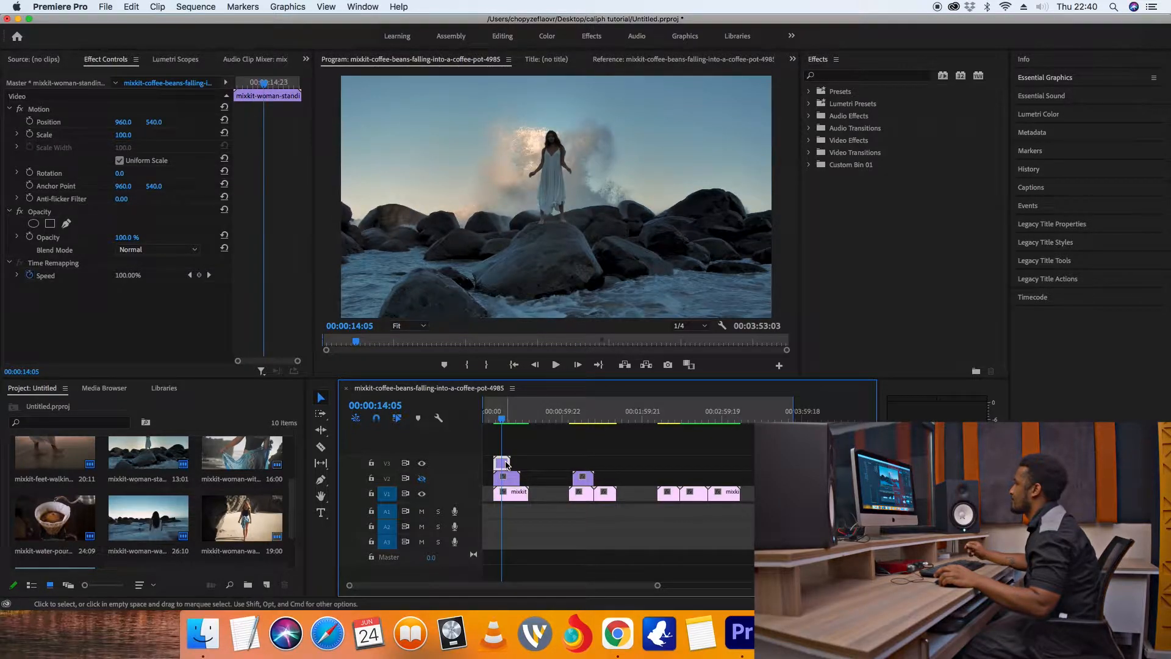
left_click_drag(124, 122, 112, 122)
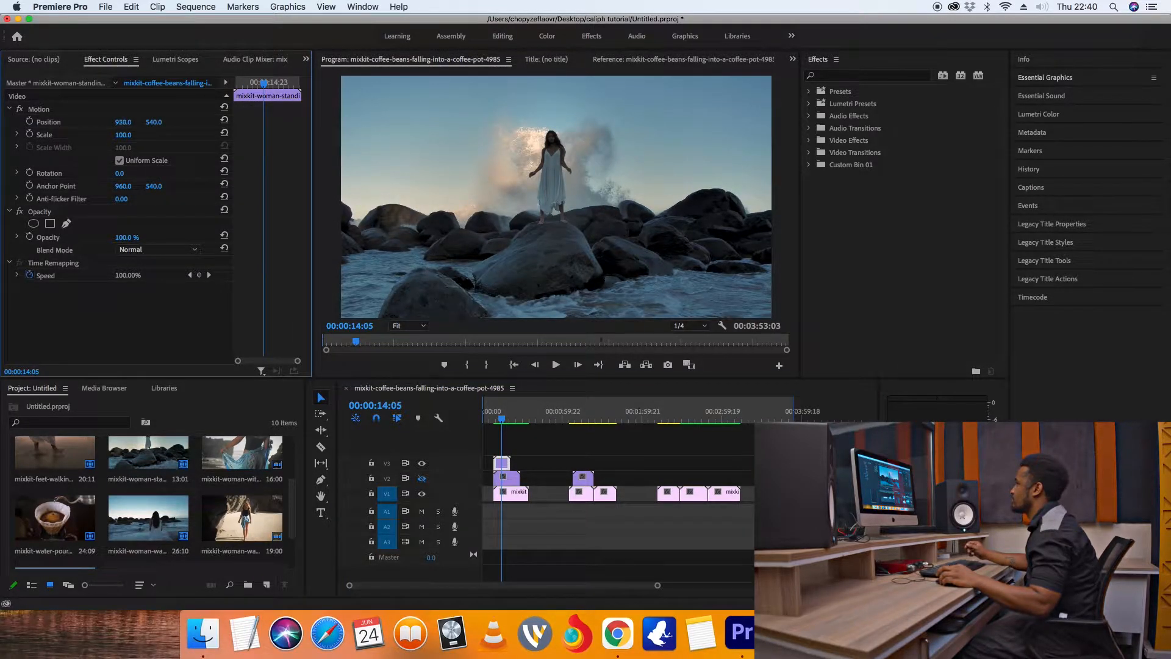
left_click_drag(75, 122, 49, 122)
left_click_drag(124, 122, 80, 122)
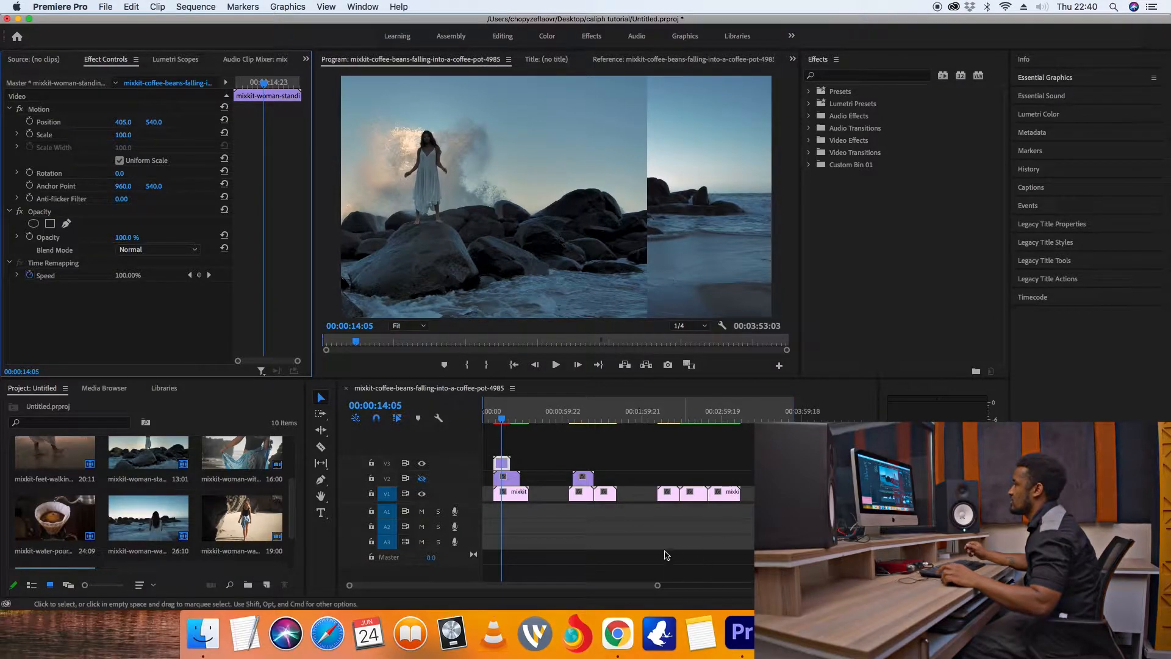
left_click(637, 535)
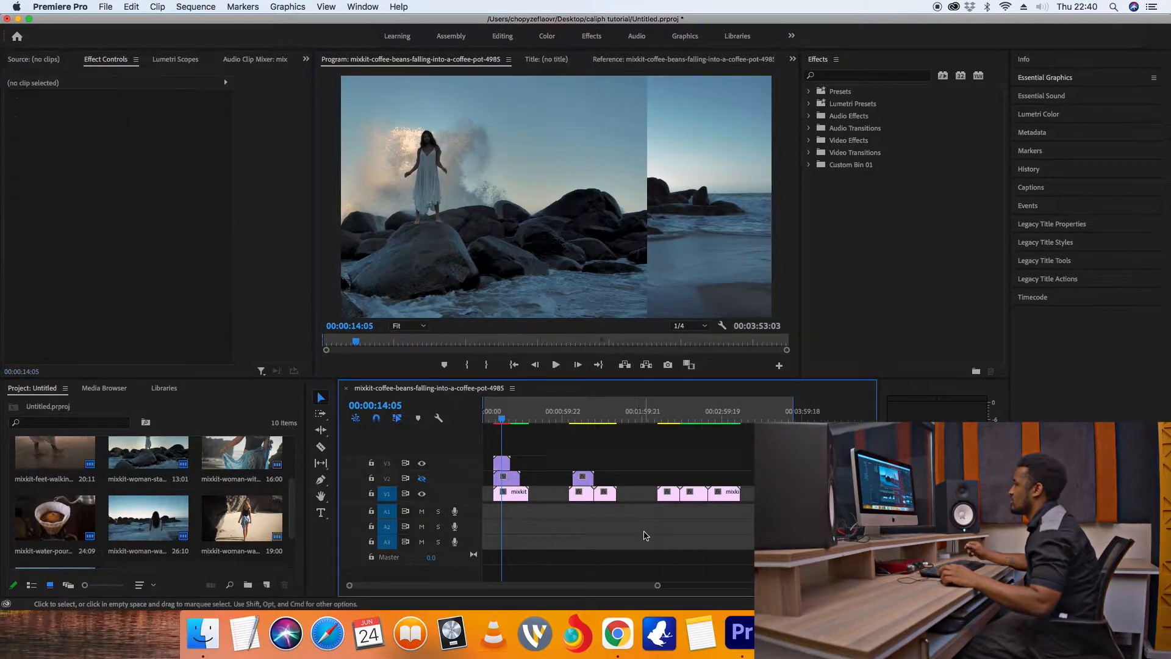
Step: Make track V2 visible again and apply the Crop video effect to the woman-standing clip on V3
left_click(512, 483)
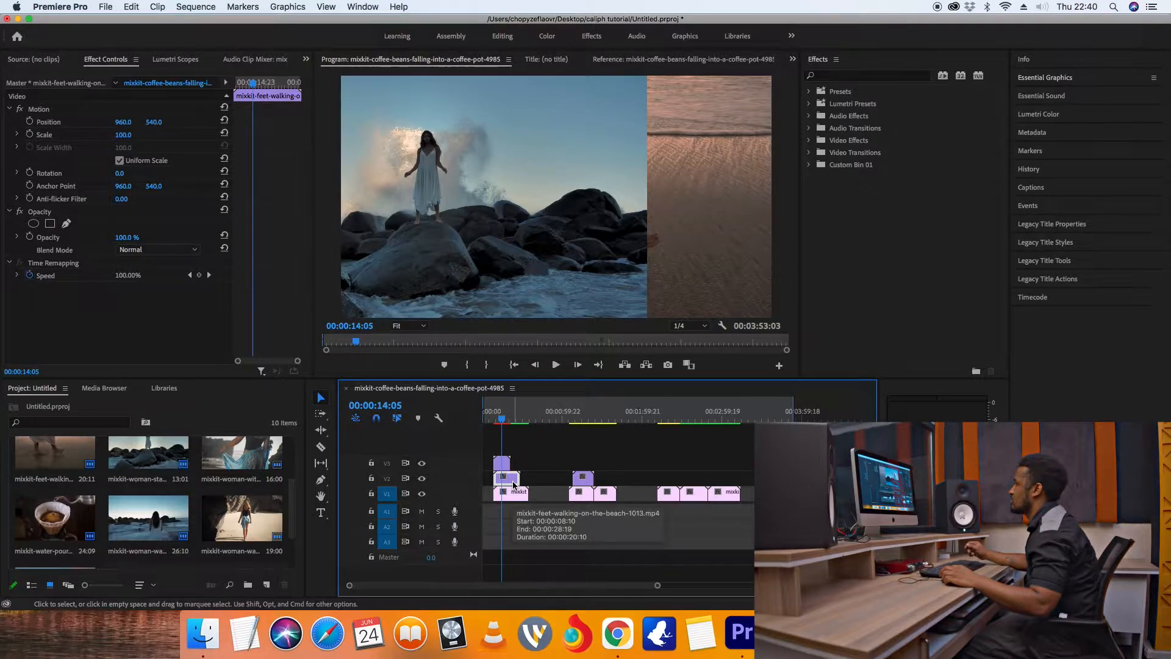
left_click(501, 463)
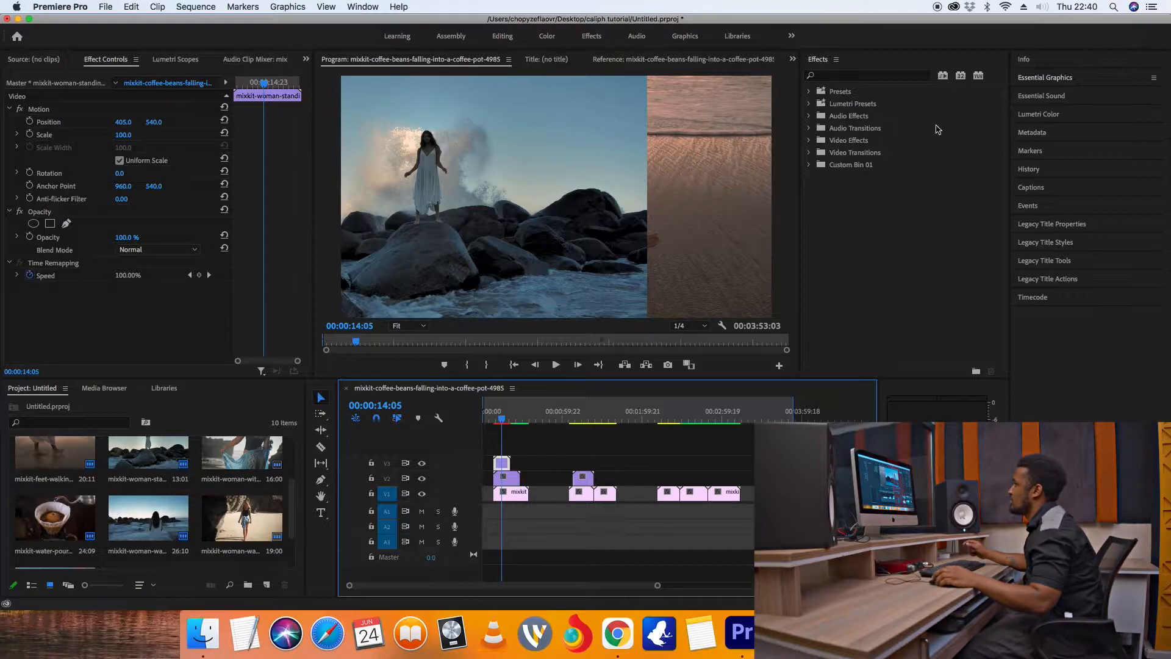
left_click(855, 76)
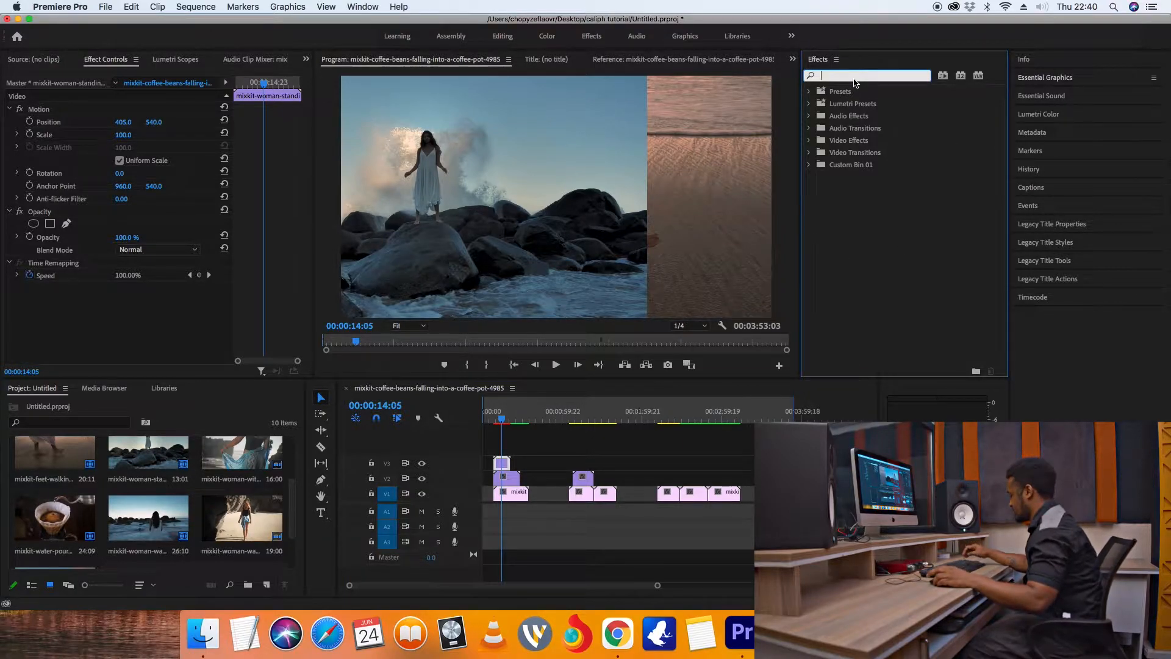
type("cro")
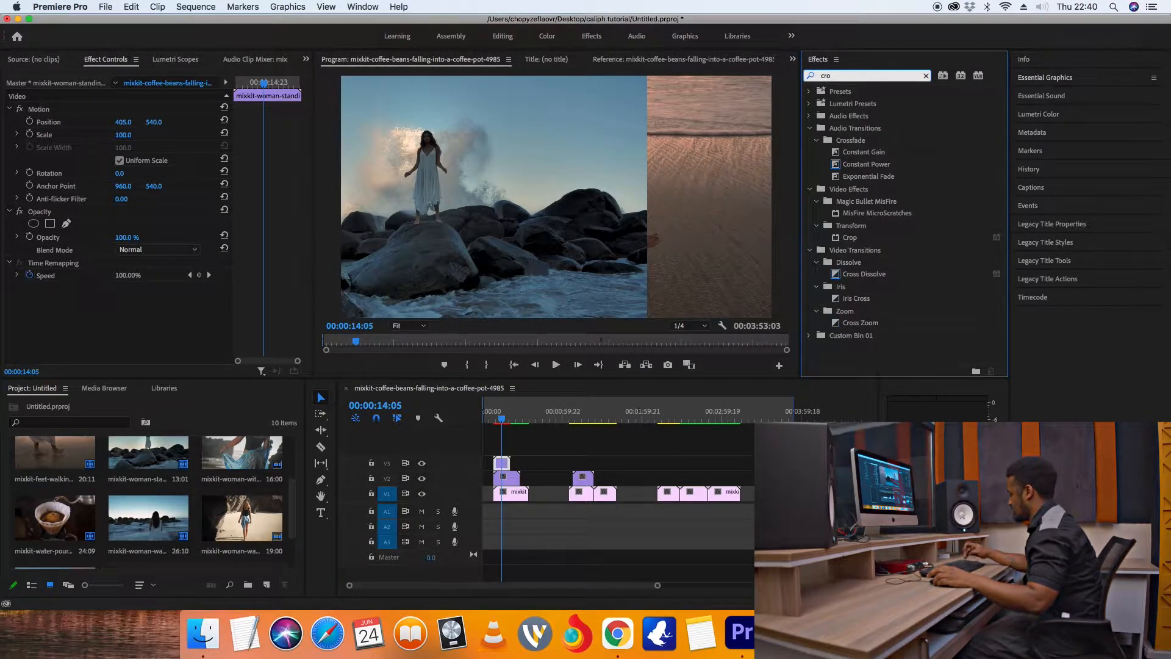
type("p")
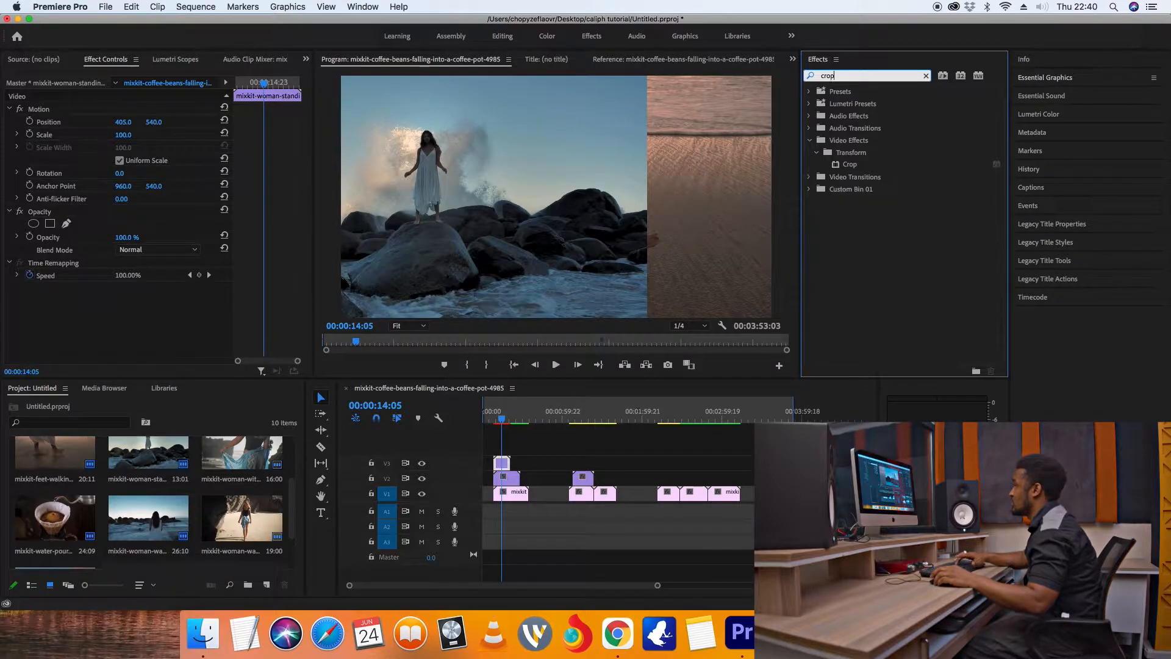
left_click_drag(849, 165, 506, 466)
Step: Crop the right side of the woman-standing clip by 25%
left_click(266, 329)
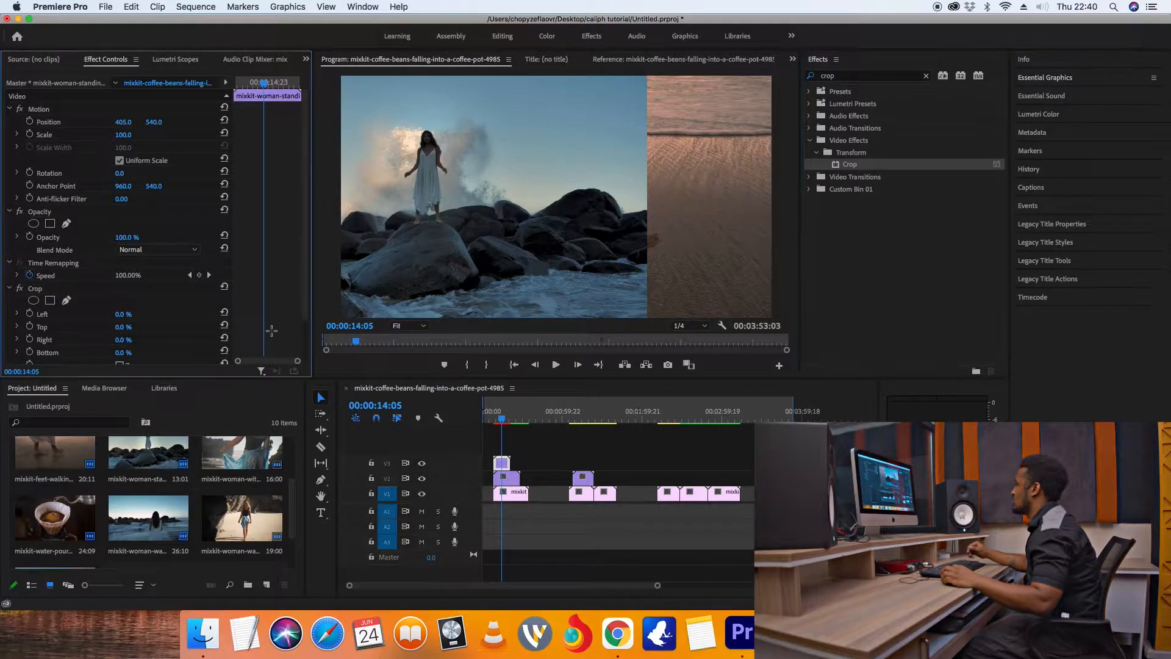
scroll(305, 315, "down", 4)
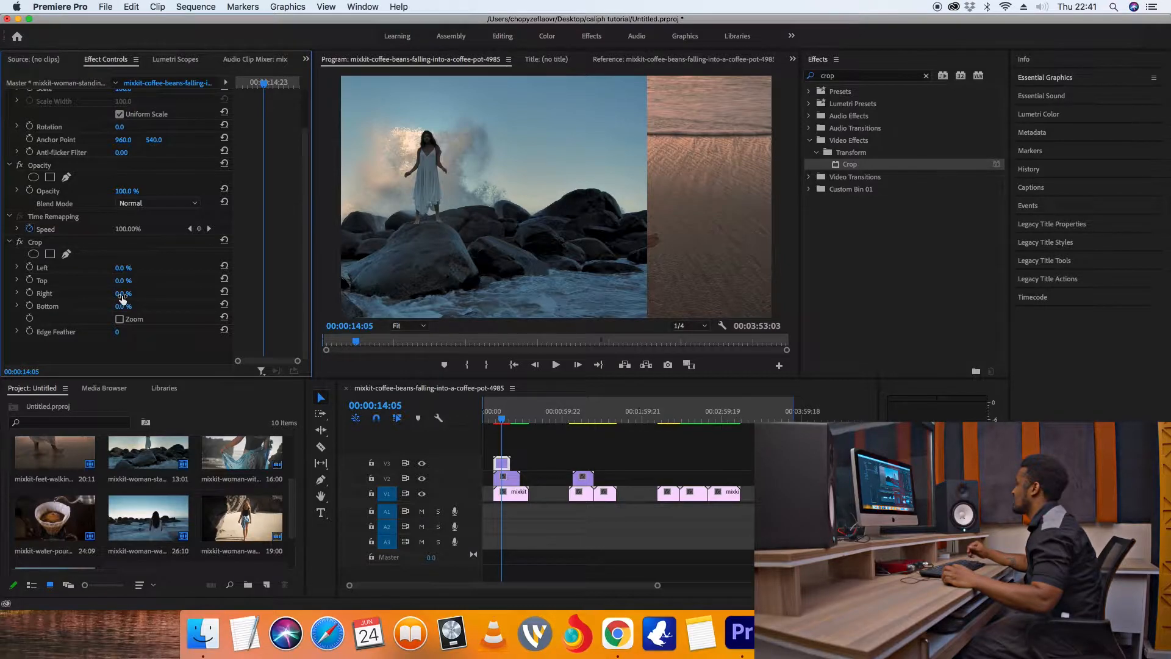
left_click_drag(123, 294, 137, 293)
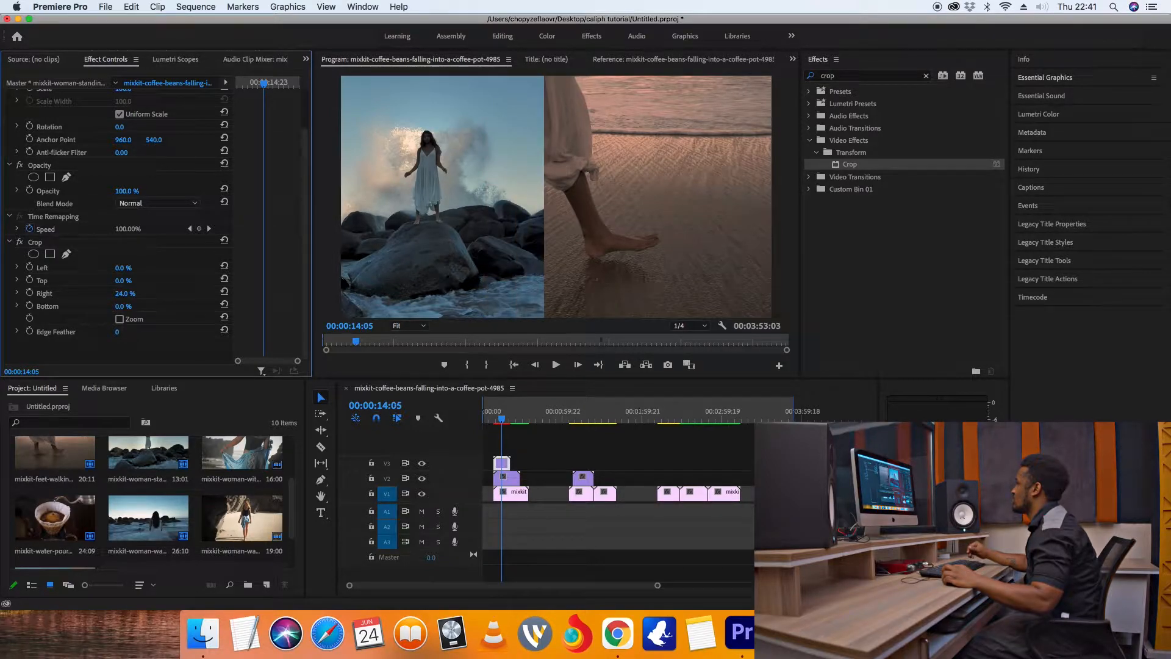
left_click(126, 293)
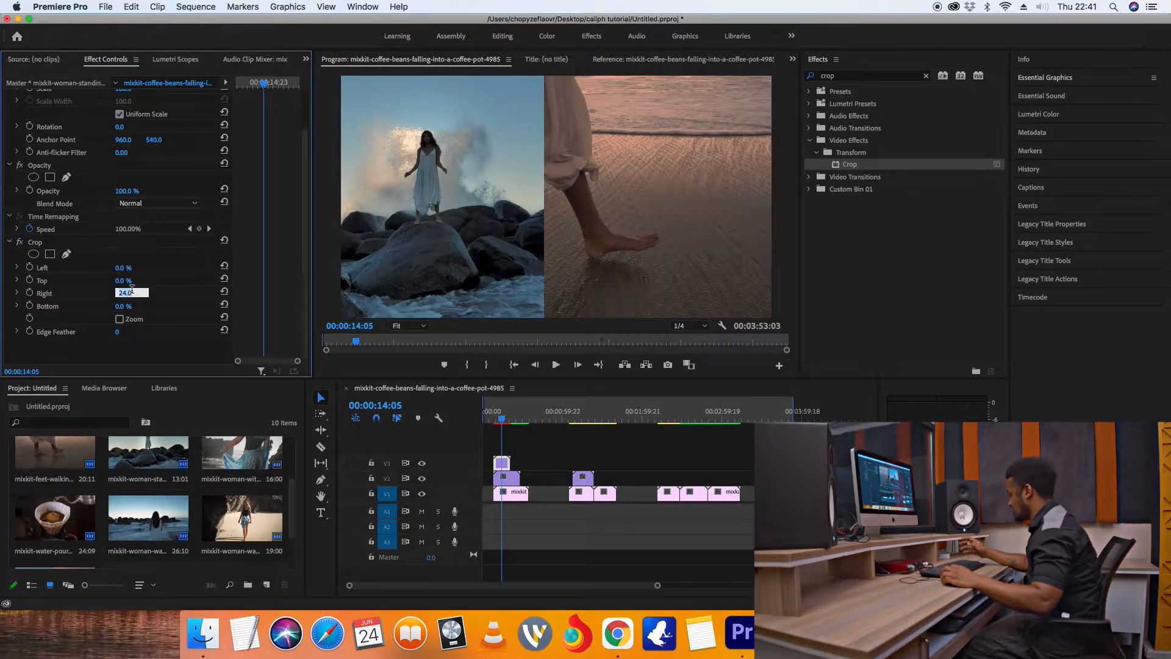
type("25")
key("Return")
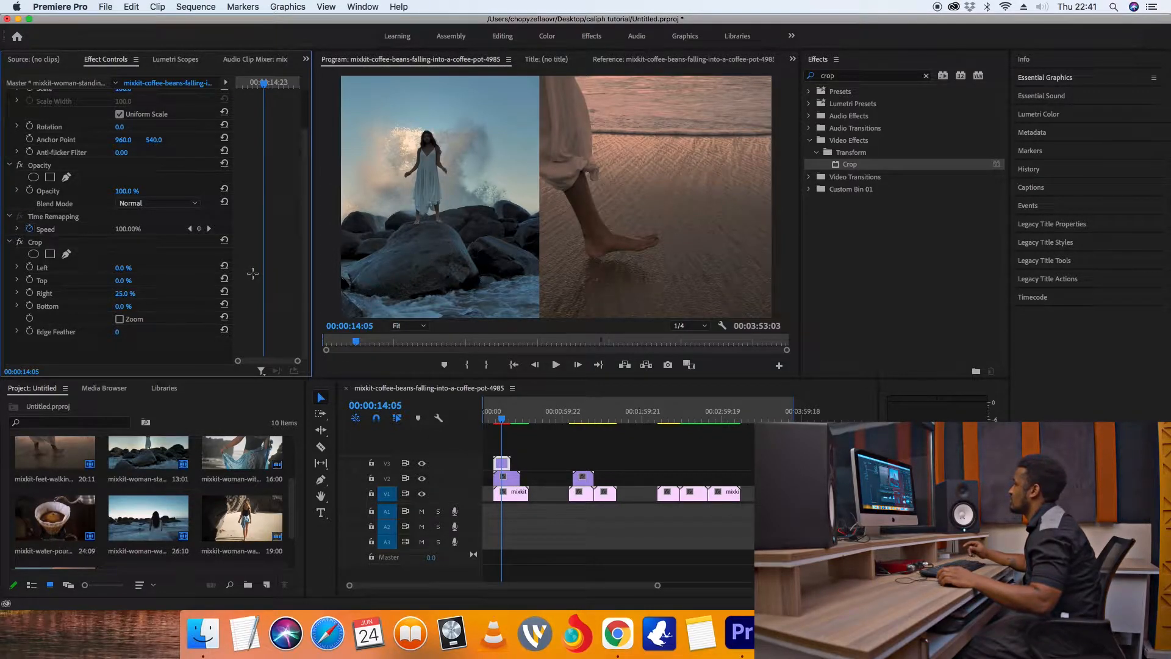
Step: Nudge the cropped woman-standing clip on V3 slightly to the right with its horizontal position value
left_click(504, 467)
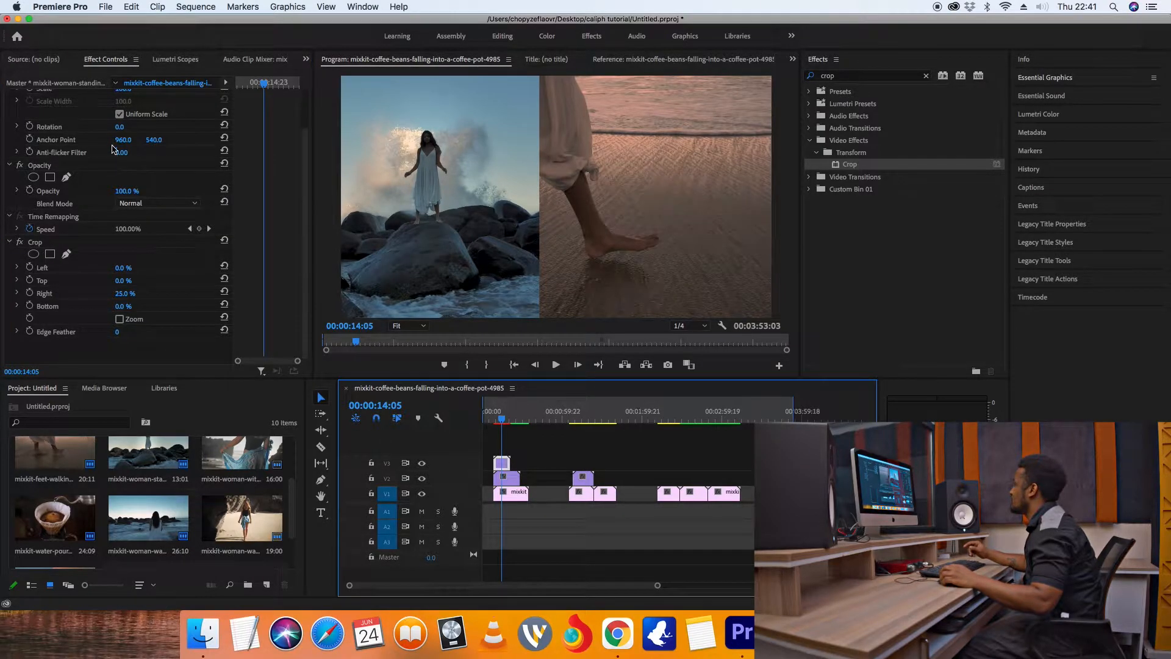
scroll(308, 175, "up", 3)
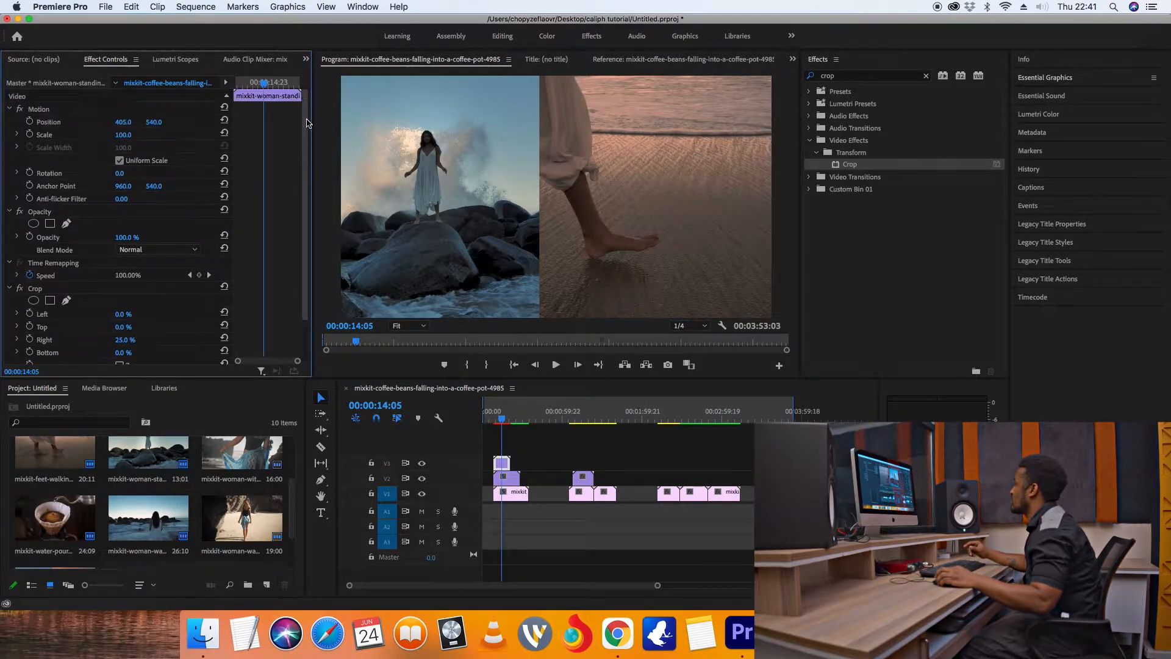
left_click_drag(123, 122, 131, 122)
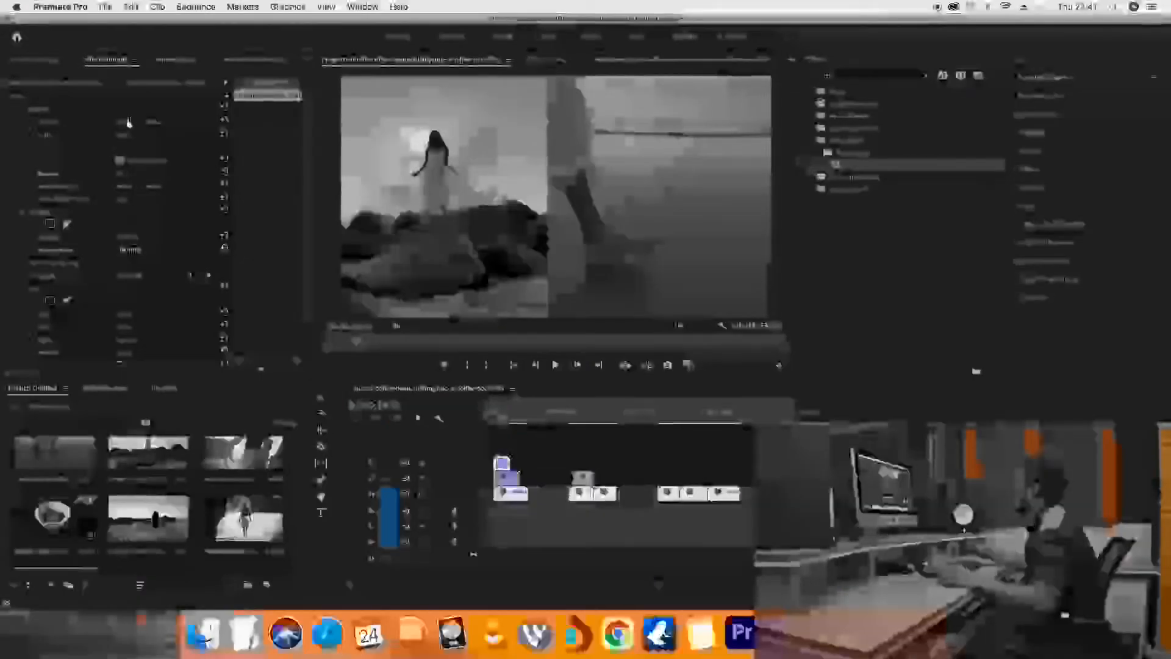
Step: Preview the feet-walking clip on V2 with track V3 temporarily hidden, stopping at about 00:00:19:11
left_click(508, 479)
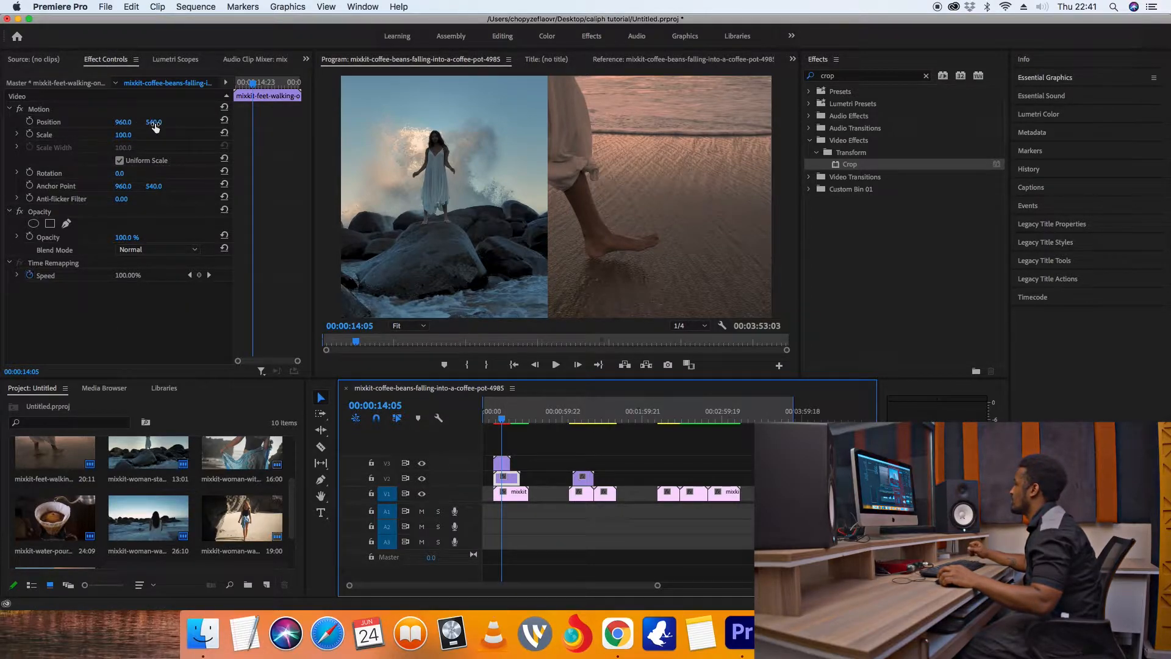
left_click(421, 464)
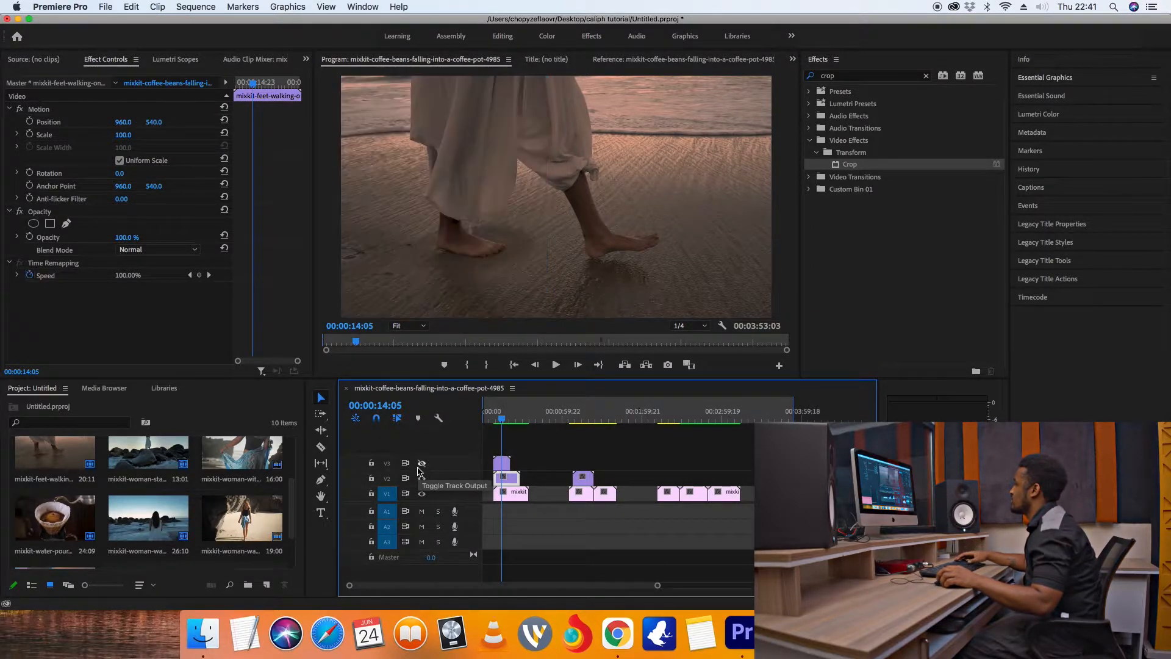
key("space")
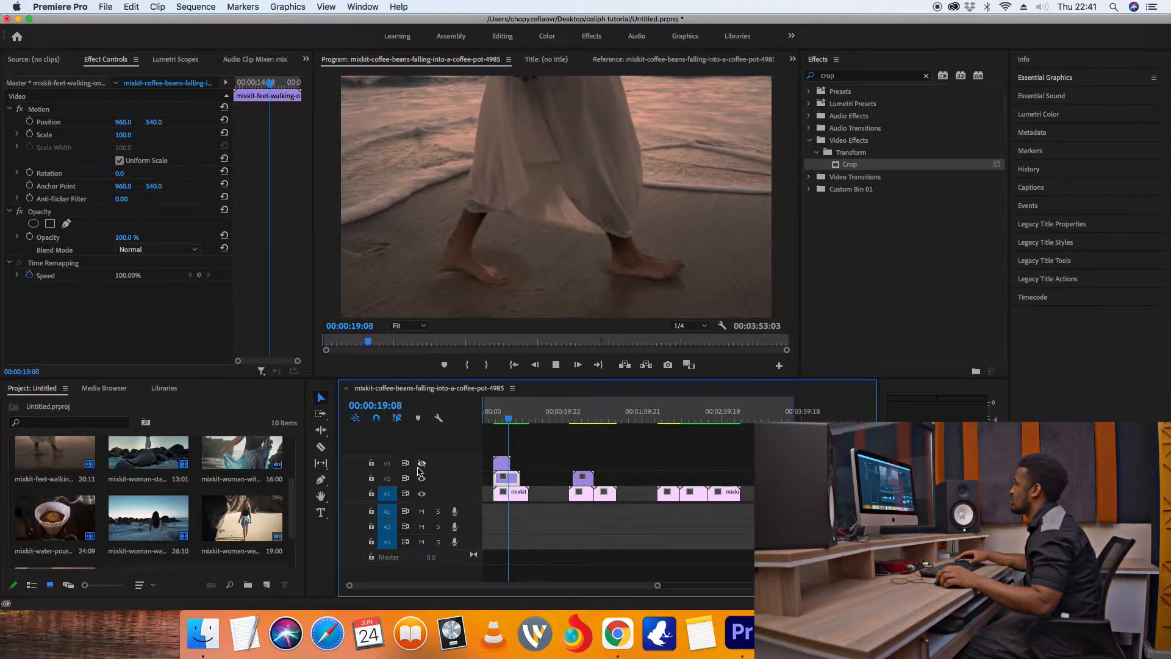
key("space")
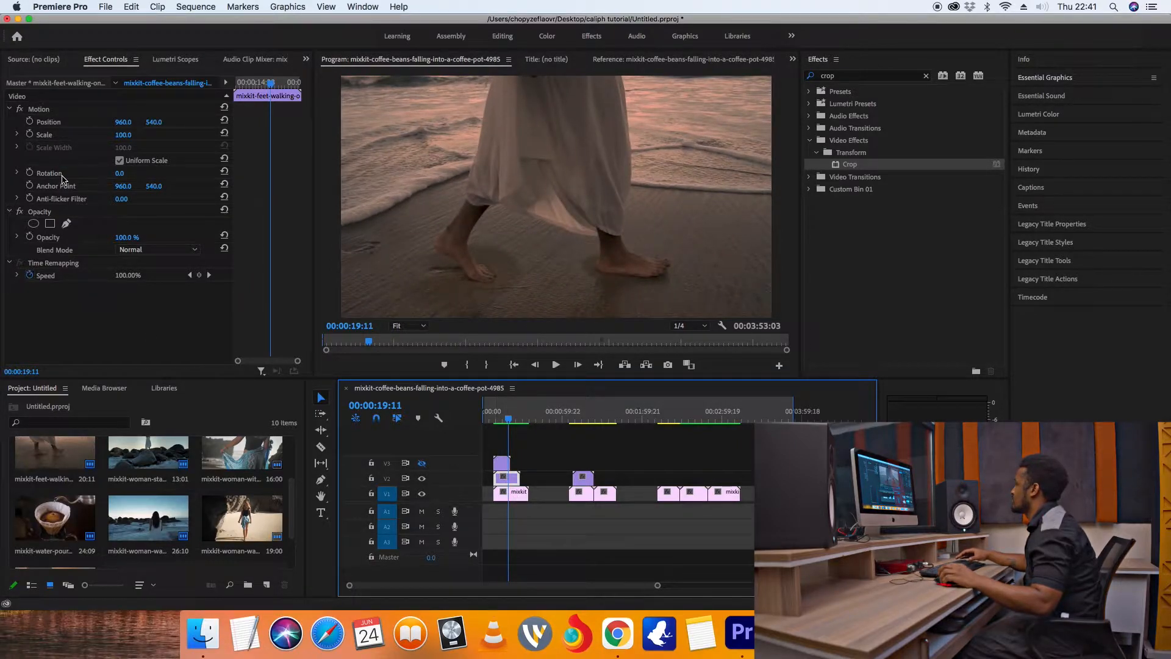
left_click(424, 464)
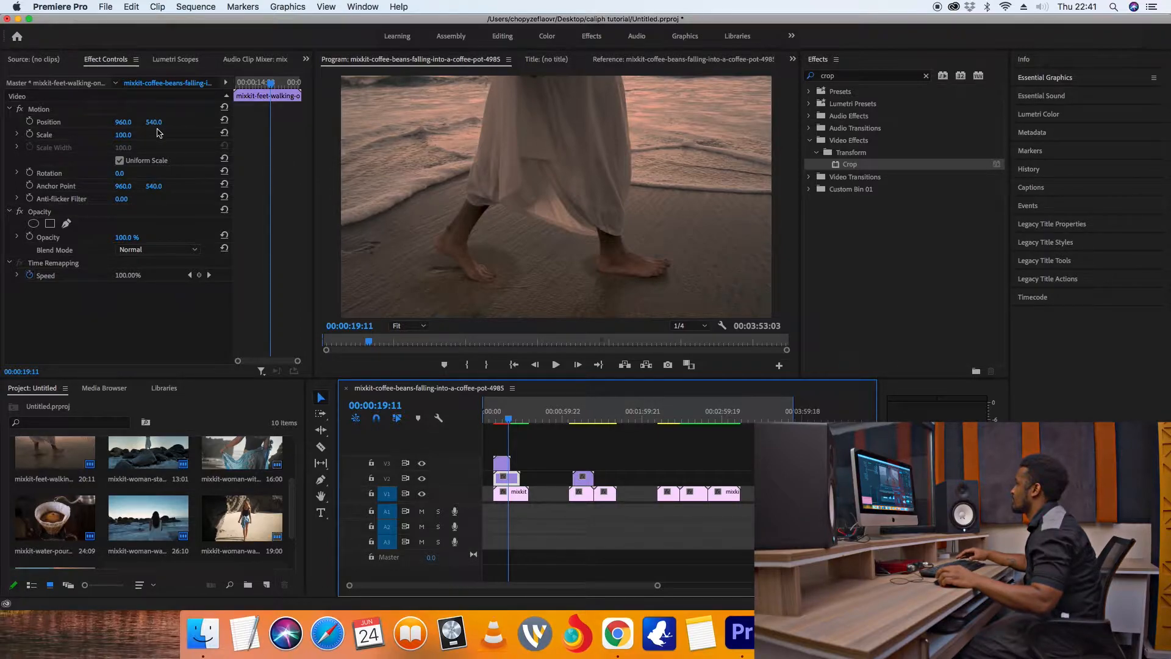
Step: Scale the feet-walking clip to 53 and position it at 1419, 281 in the upper-right part of the frame
left_click_drag(153, 124, 3, 124)
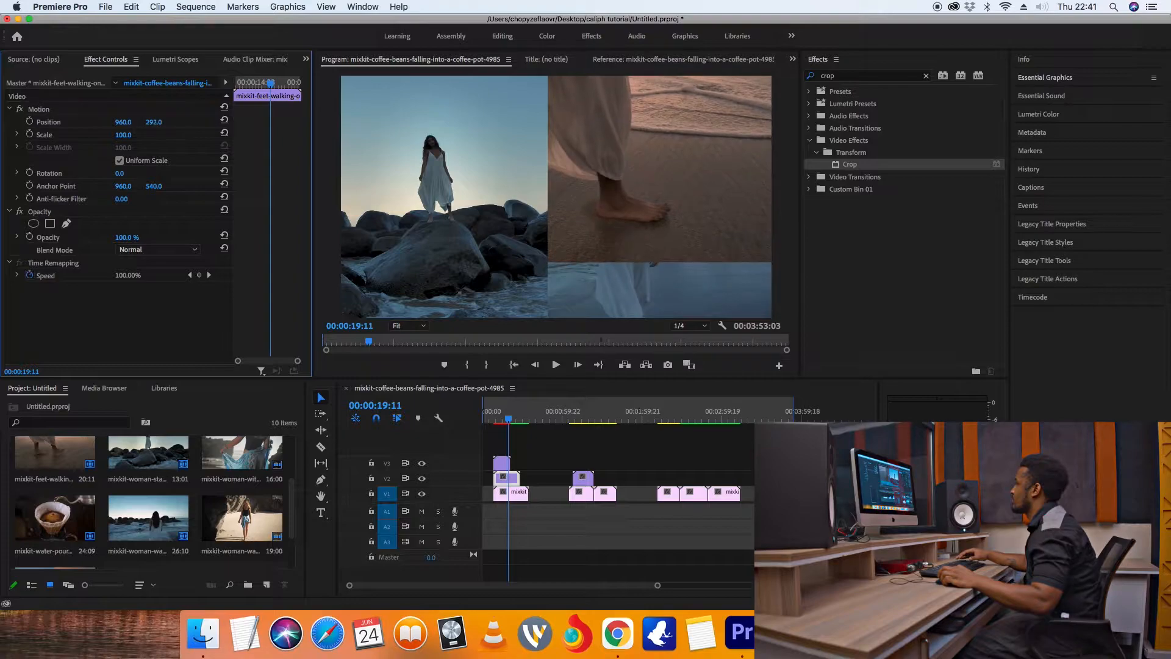
left_click_drag(128, 138, 100, 138)
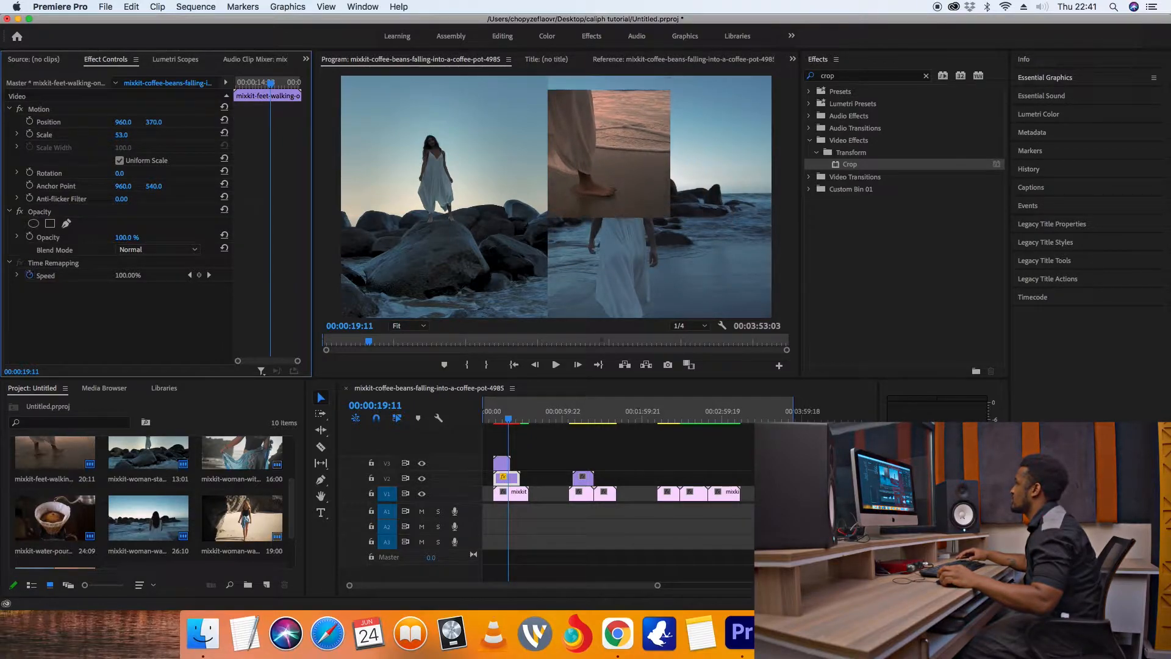
left_click_drag(128, 124, 391, 124)
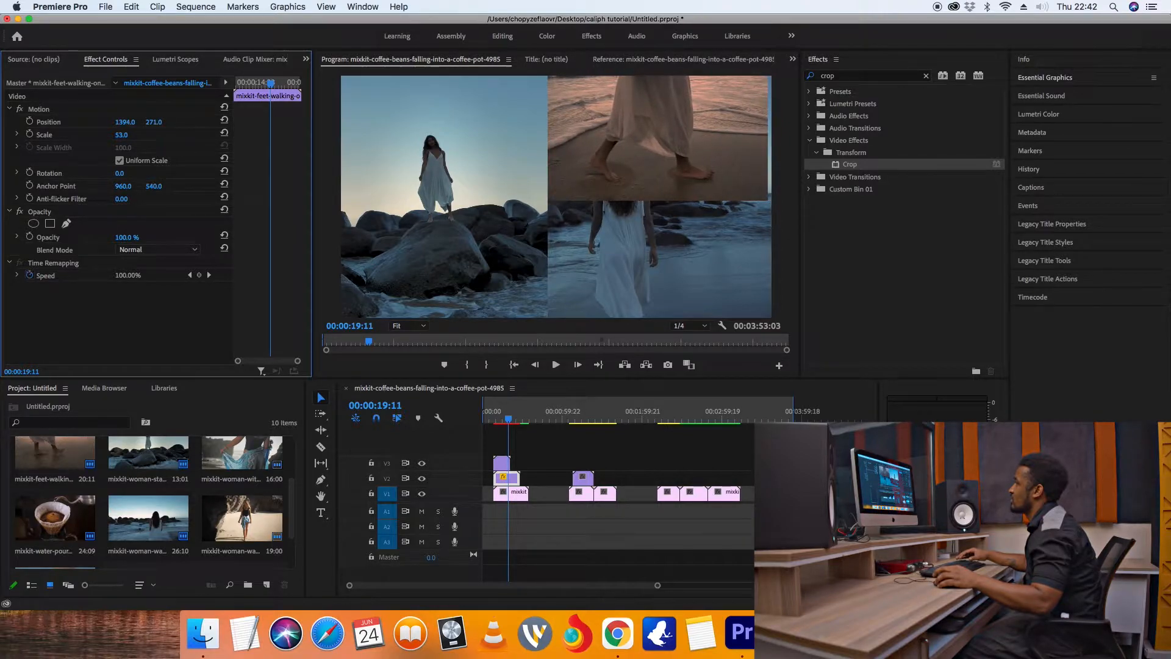
left_click_drag(395, 124, 408, 124)
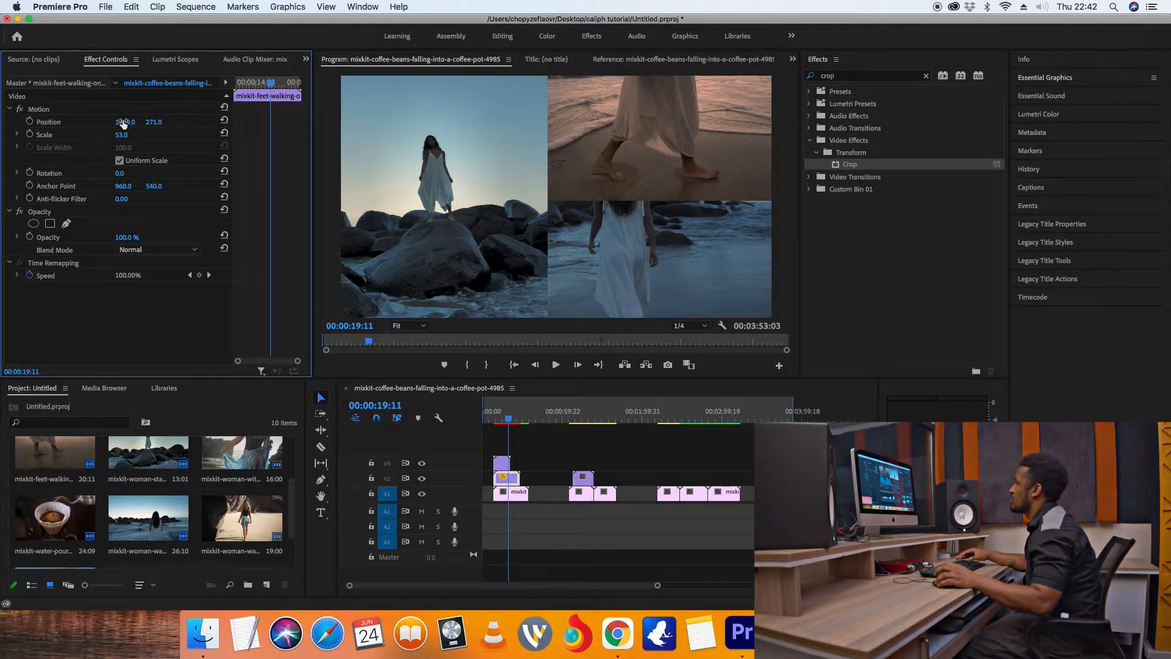
left_click_drag(153, 123, 160, 122)
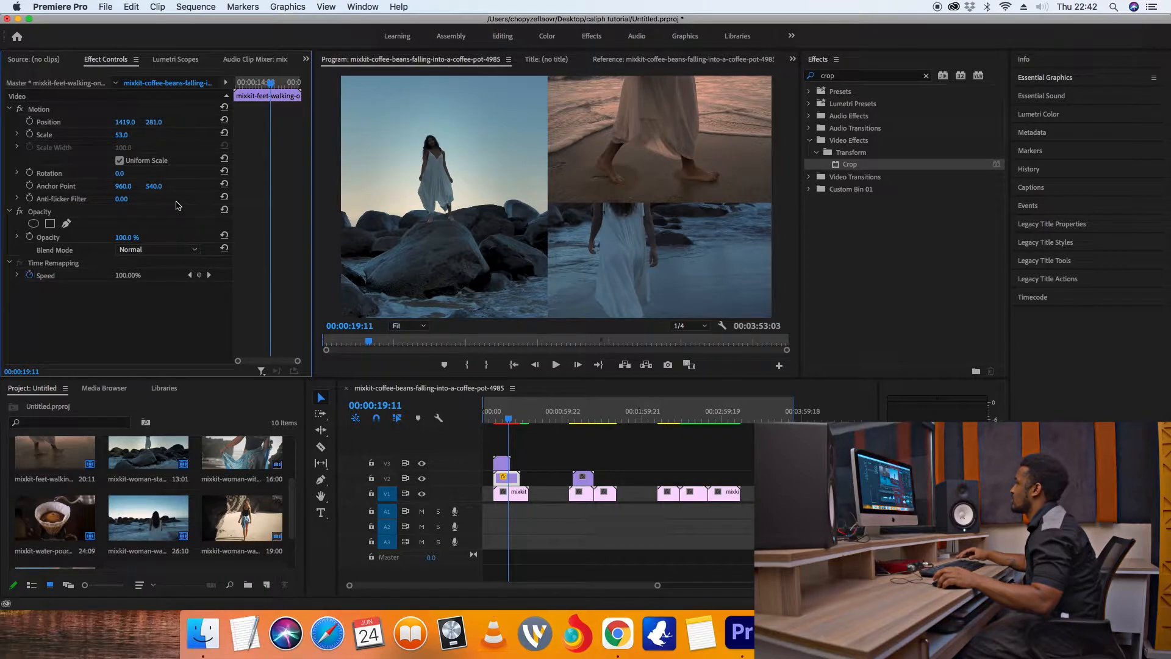
Step: Scale the woman-walking clip on V1 to 60 and position it at 1347, 765 in the lower-right part of the frame
left_click(517, 500)
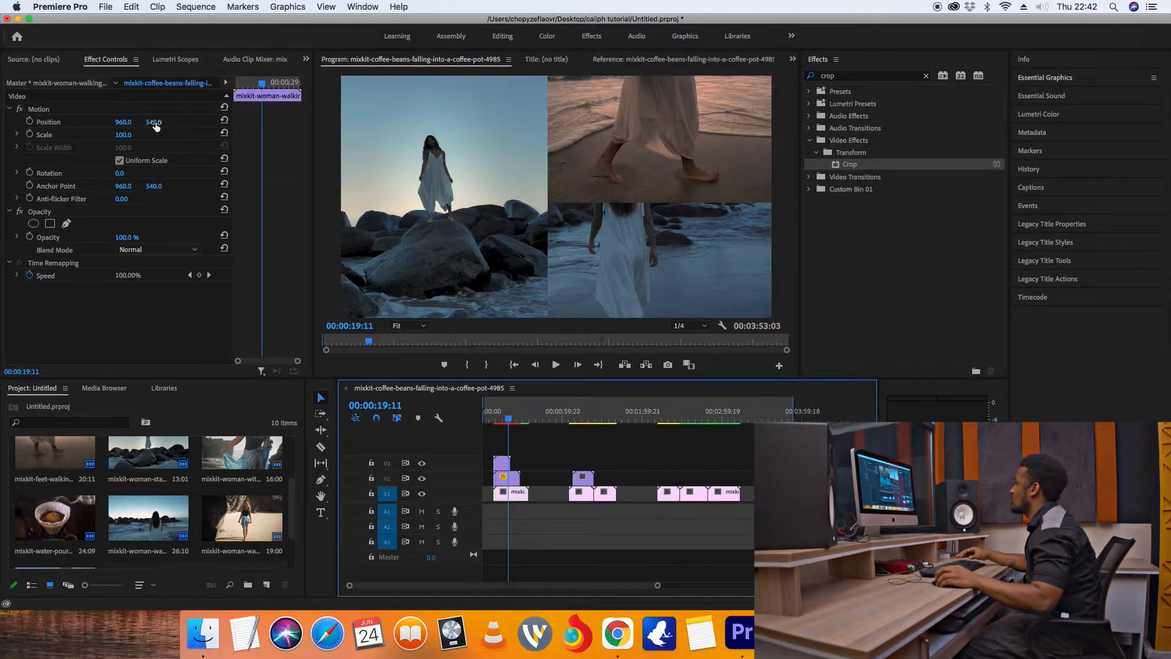
left_click_drag(154, 122, 252, 122)
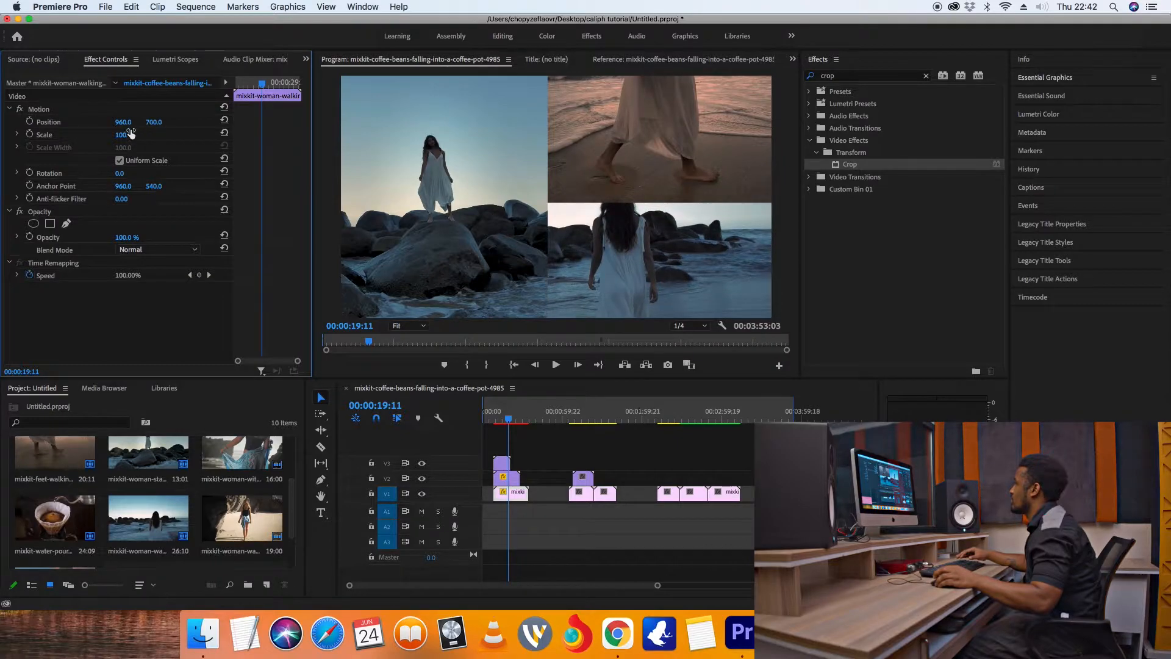
left_click_drag(130, 134, 160, 122)
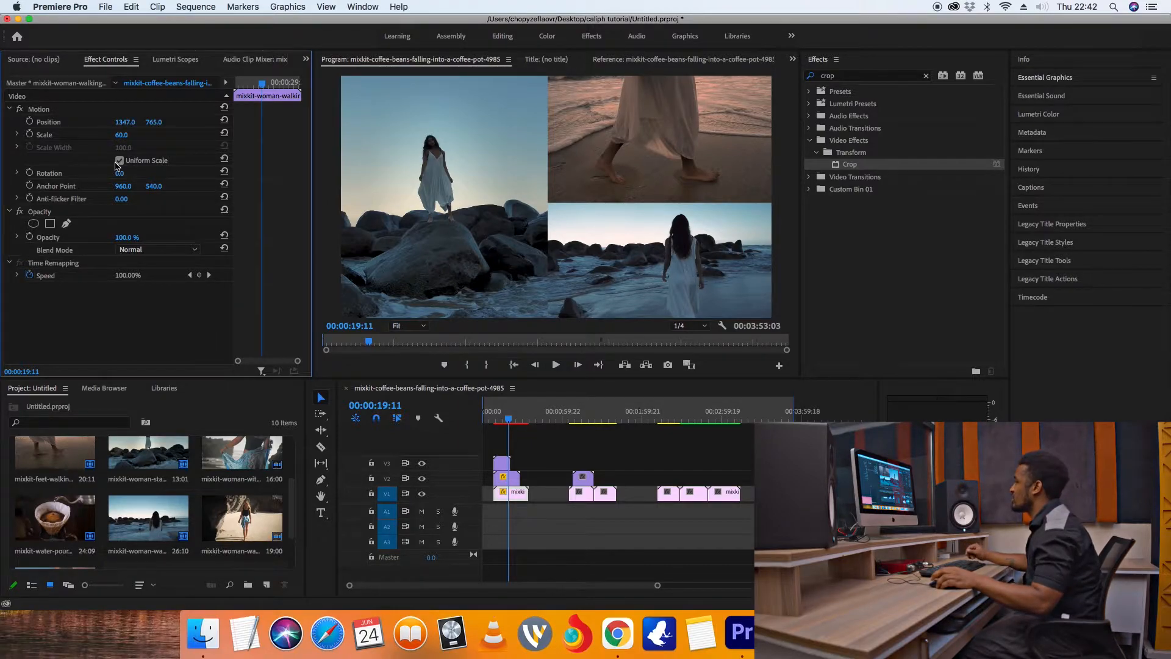
Step: Move the feet-walking clip on V2 down into the lower-right part of the frame with its vertical position value
left_click(513, 482)
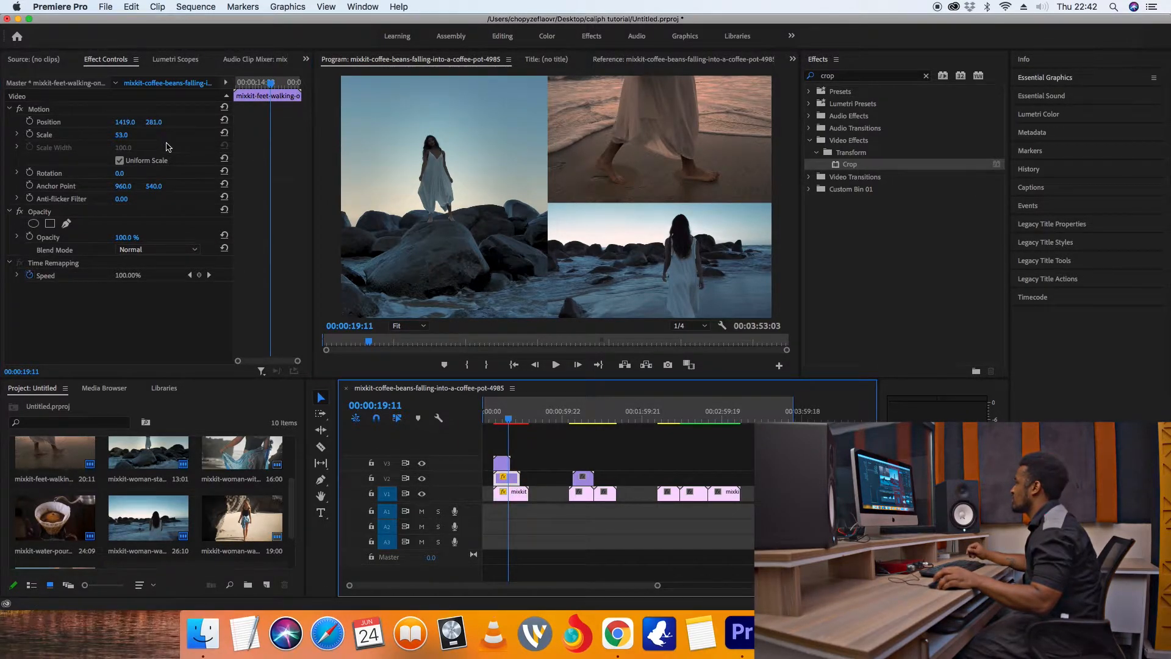
left_click_drag(153, 123, 308, 123)
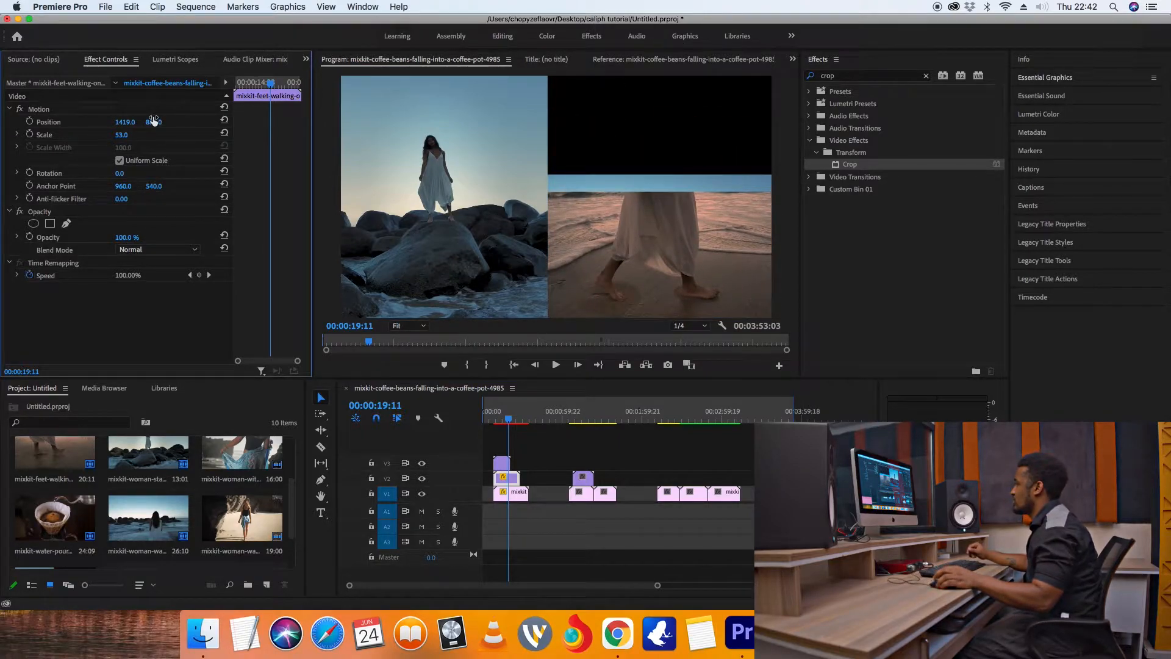
left_click(553, 476)
Step: Scale the woman-walking clip on V1 to 54 and position it at 1405, 229 in the upper-right part of the frame
left_click(520, 497)
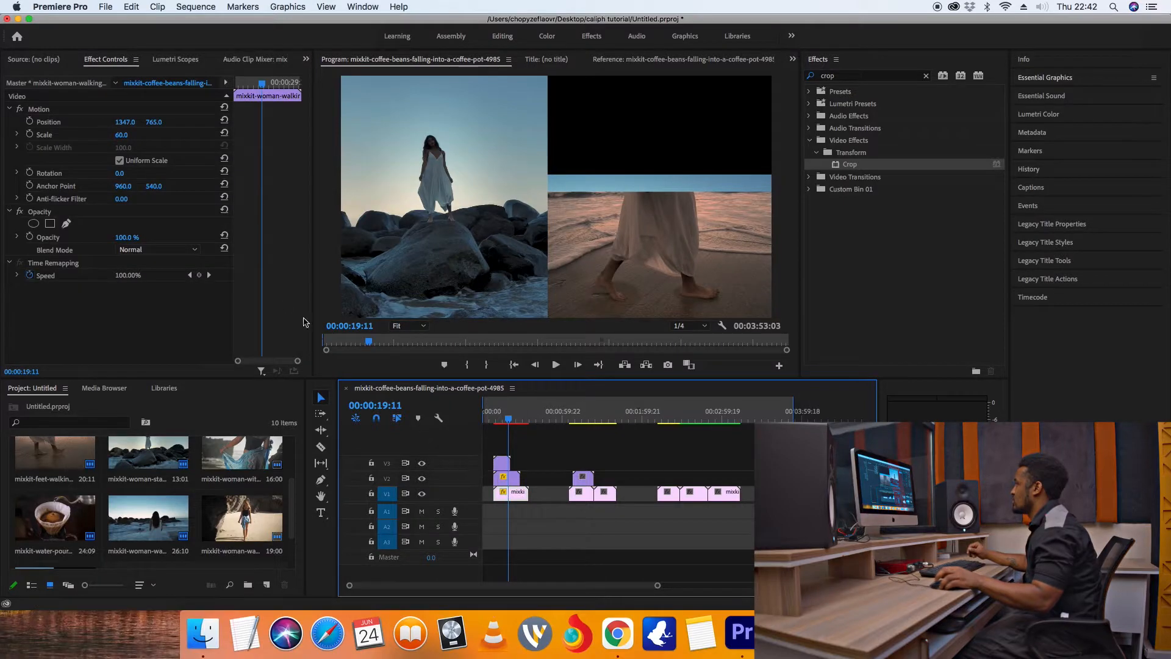
left_click_drag(153, 122, 0, 122)
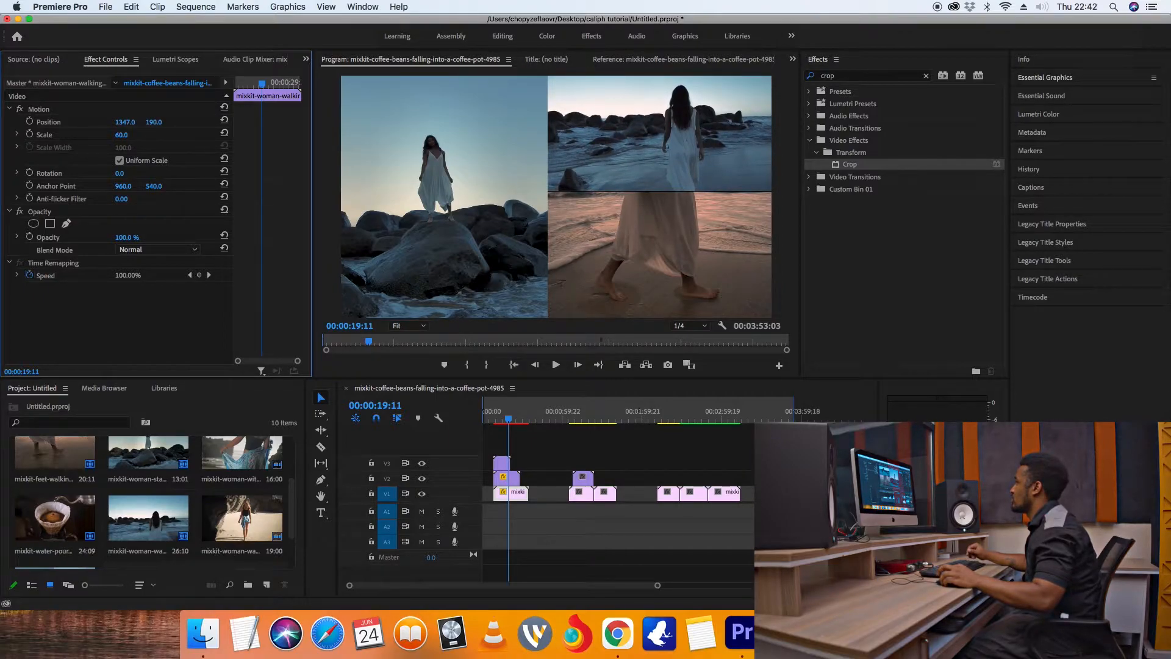
left_click_drag(130, 134, 153, 122)
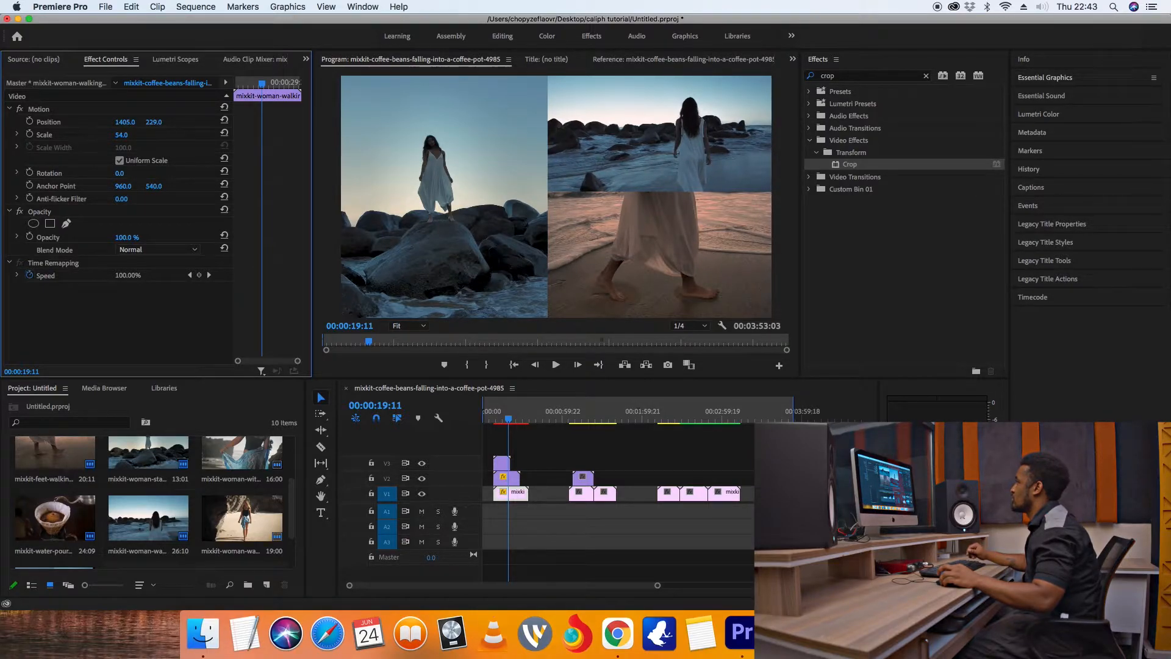
Step: Align the three stacked clips at the sequence start with equal lengths and preview the split screen, stopping at 00:00:05:23
left_click_drag(499, 425, 499, 492)
left_click(487, 421)
left_click_drag(489, 421, 486, 422)
key("space")
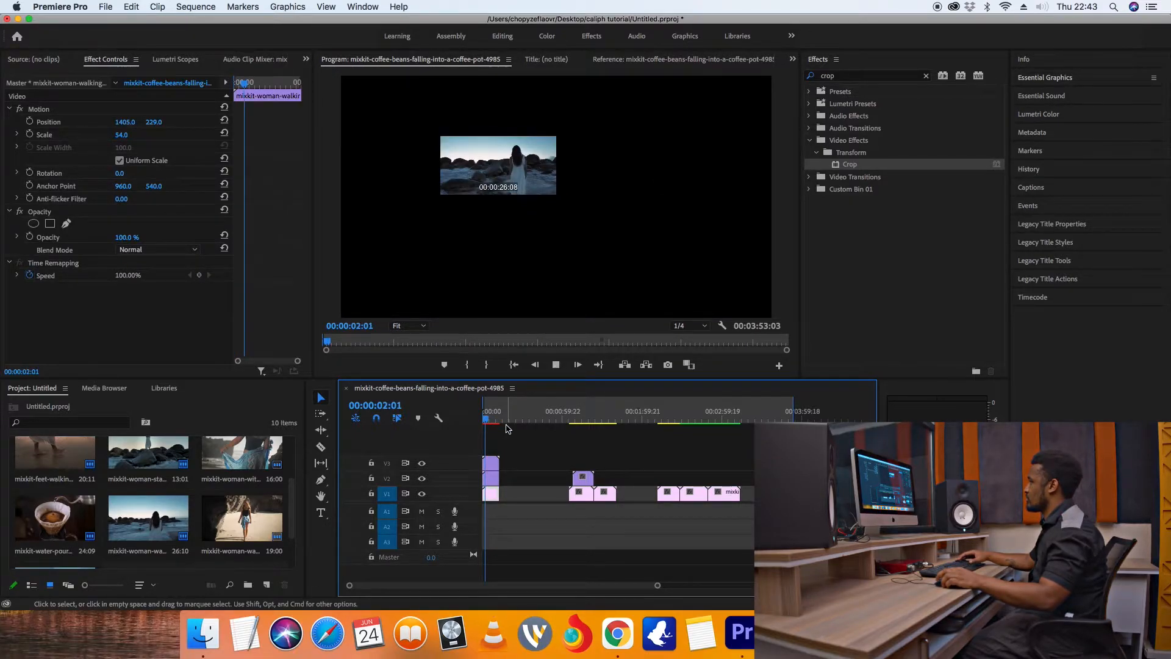
left_click(493, 423)
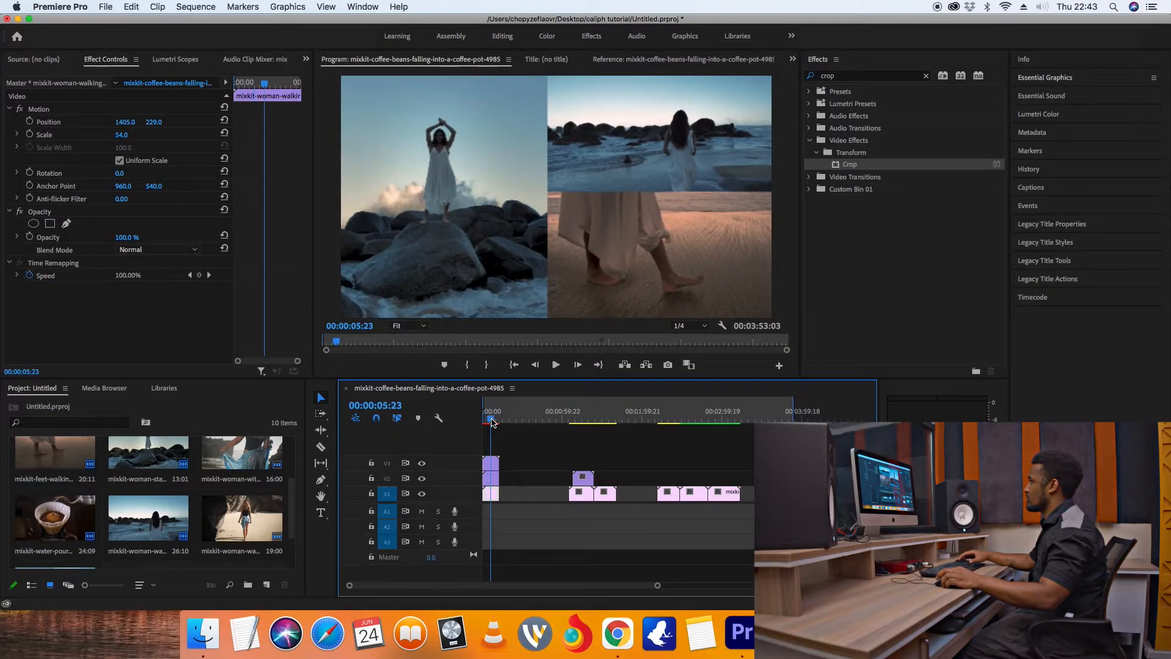
left_click(494, 480)
left_click(491, 464)
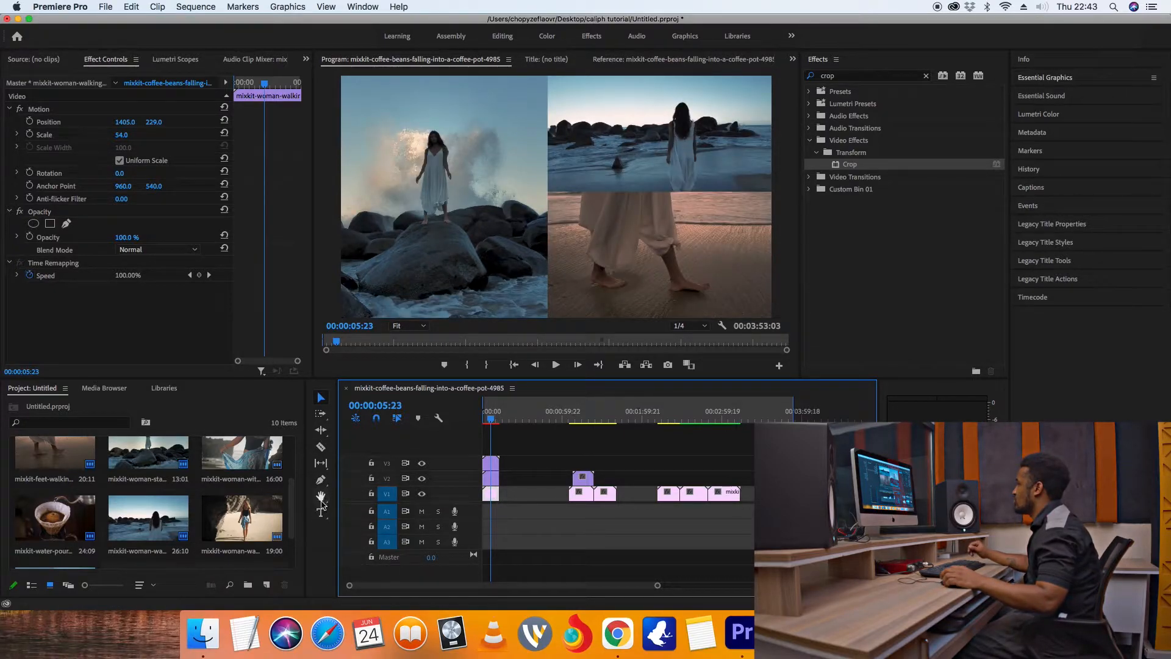
Step: Draw a vertical line with the Pen tool over the full frame height, along the seam between the left clip and the two right clips
left_click(321, 481)
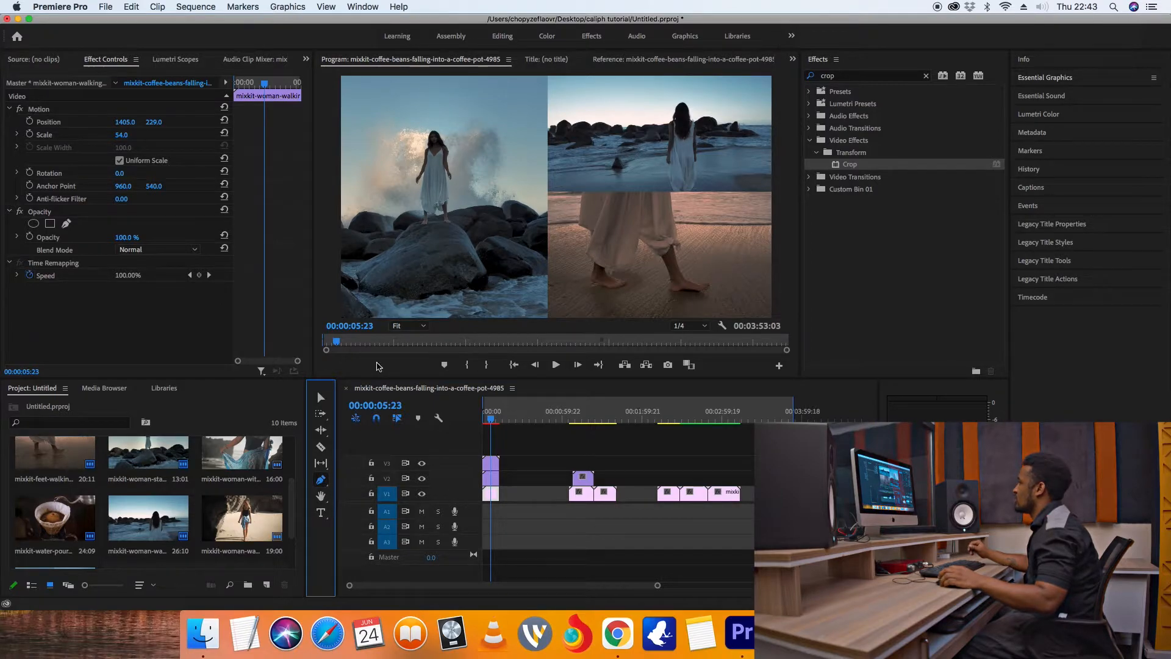
left_click(408, 326)
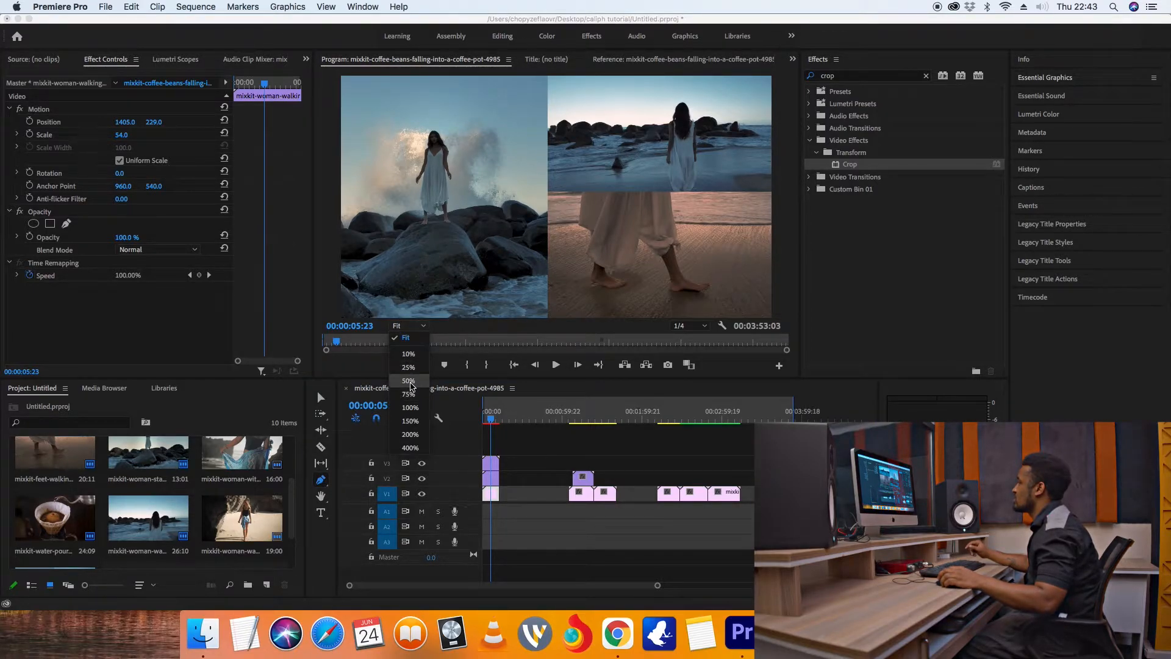
left_click(408, 381)
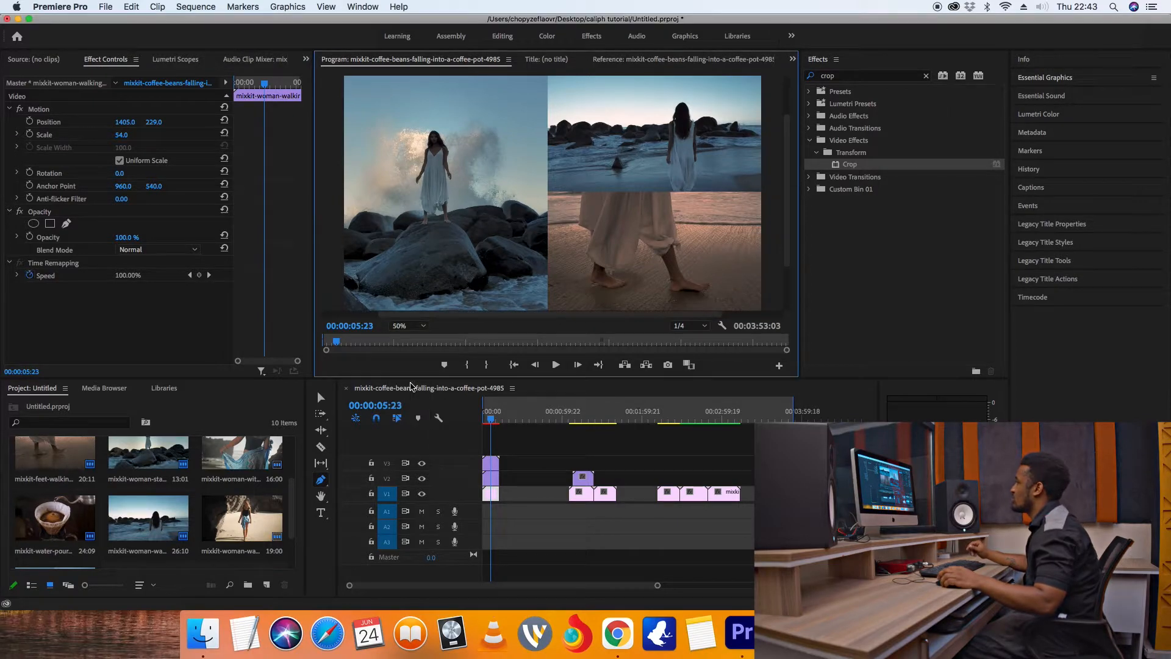
left_click(409, 326)
left_click(415, 368)
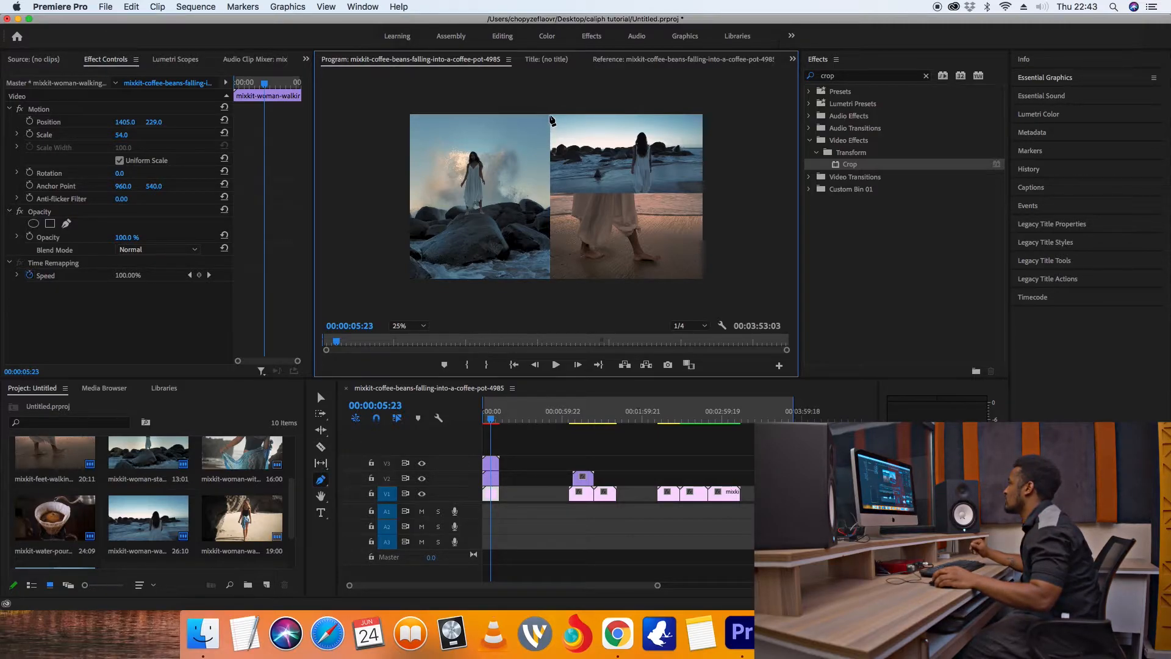
left_click(550, 157)
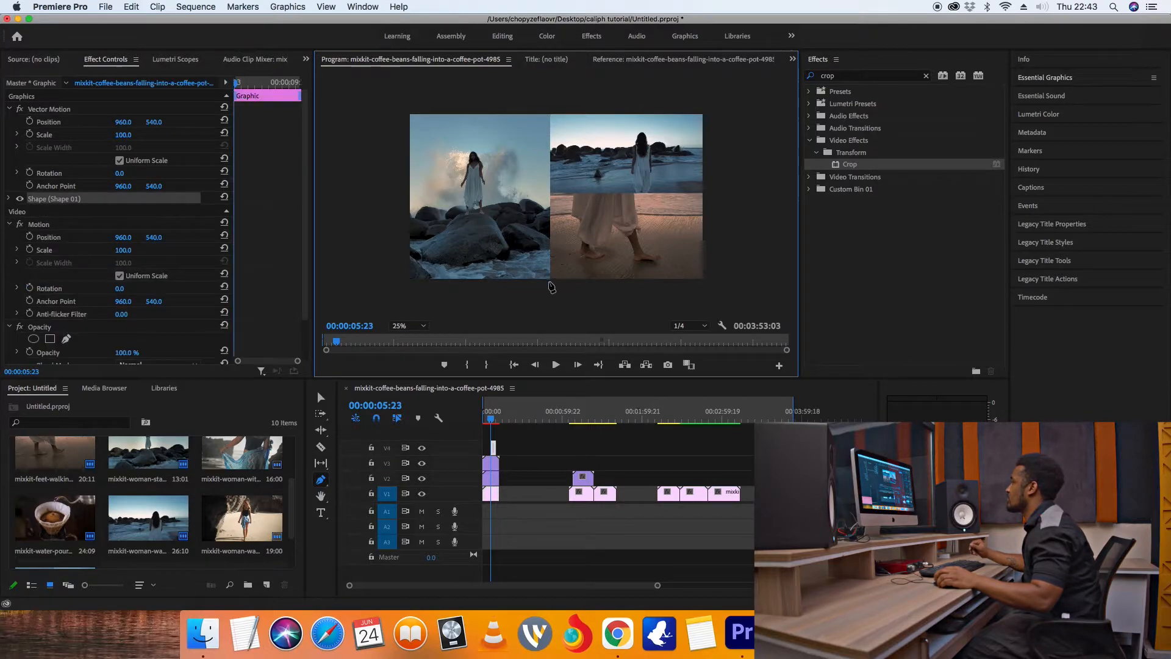
left_click(549, 285)
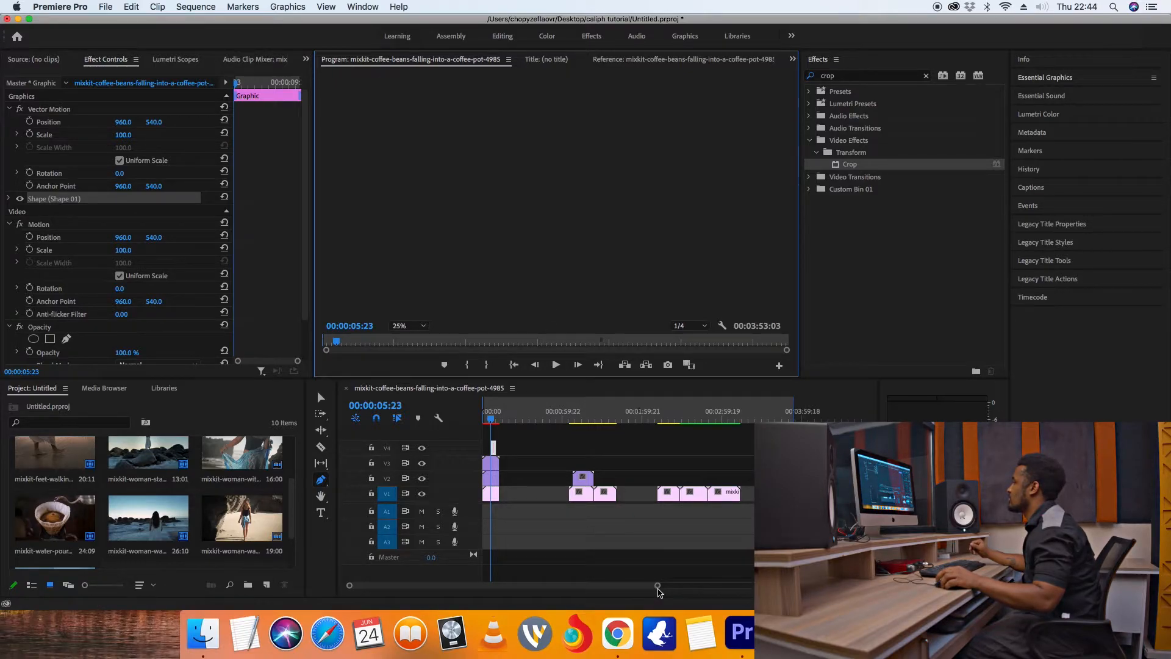
Step: Stretch the line graphic on V4 over the full length of the stacked clips and move the line slightly up past the frame's top edge
left_click(655, 590)
left_click_drag(657, 591, 529, 590)
key("v")
left_click_drag(511, 453, 541, 453)
left_click(506, 419)
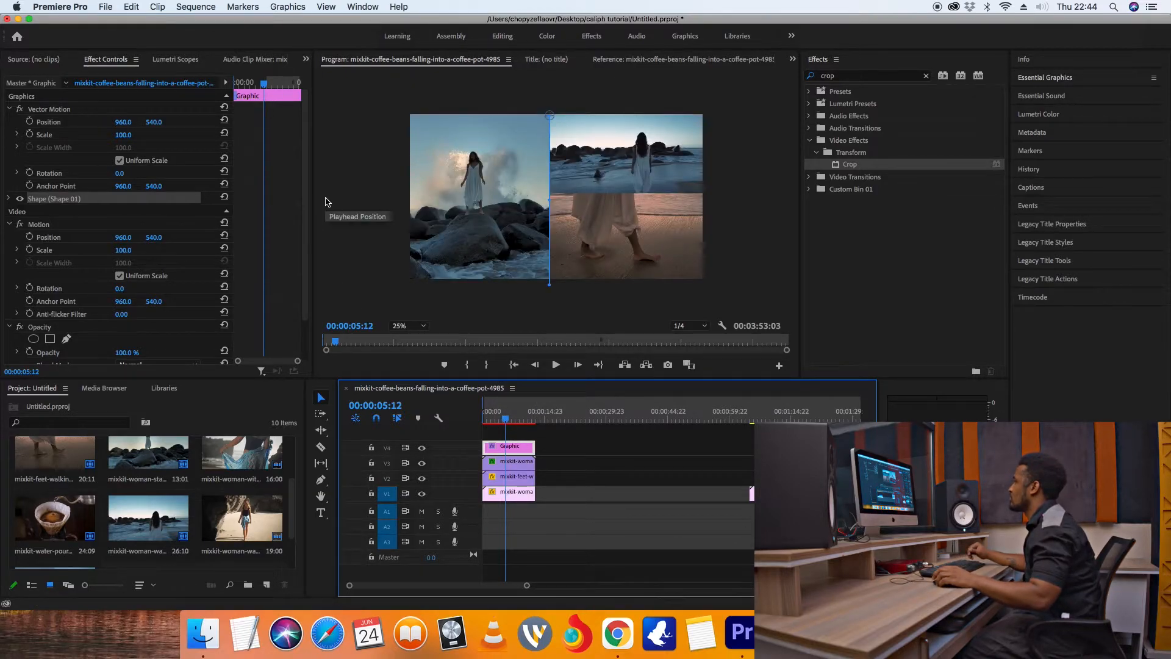
left_click(551, 114)
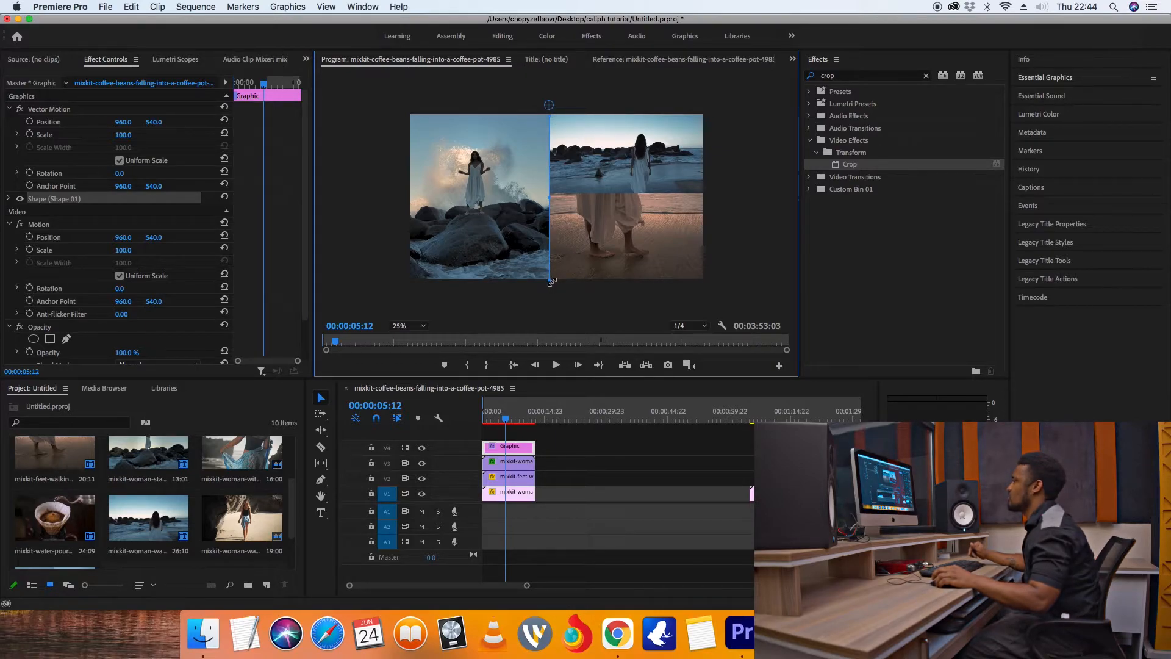
Step: Enable the white stroke for the divider line's shape in Essential Graphics
left_click(1074, 78)
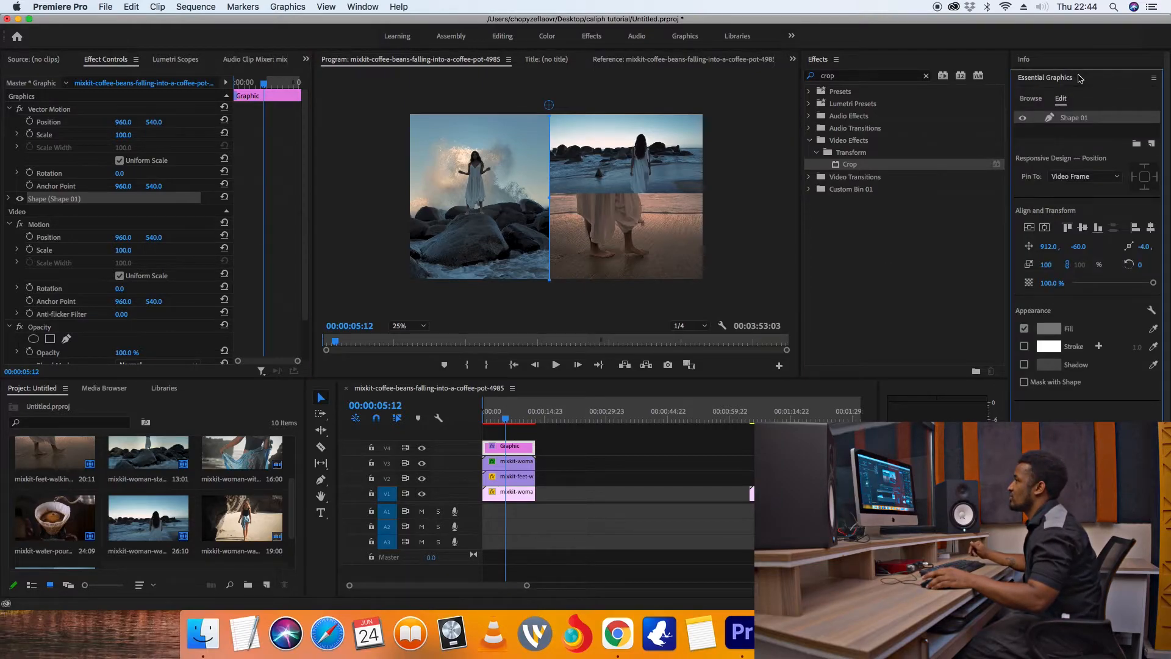
double_click(1075, 118)
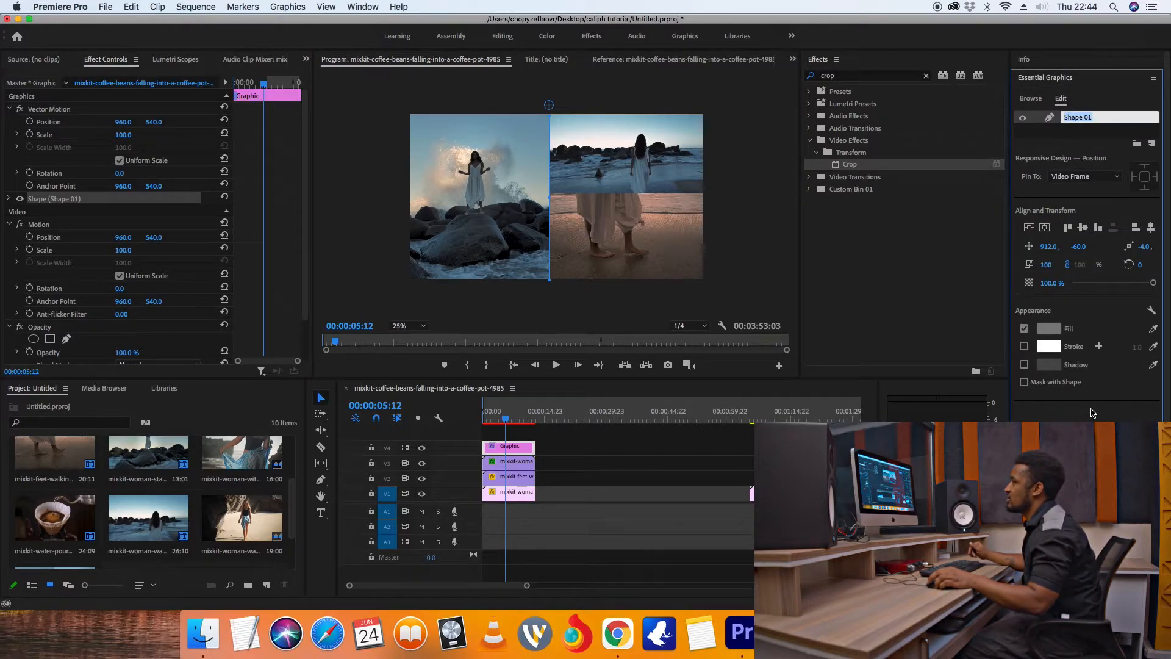
left_click(1024, 346)
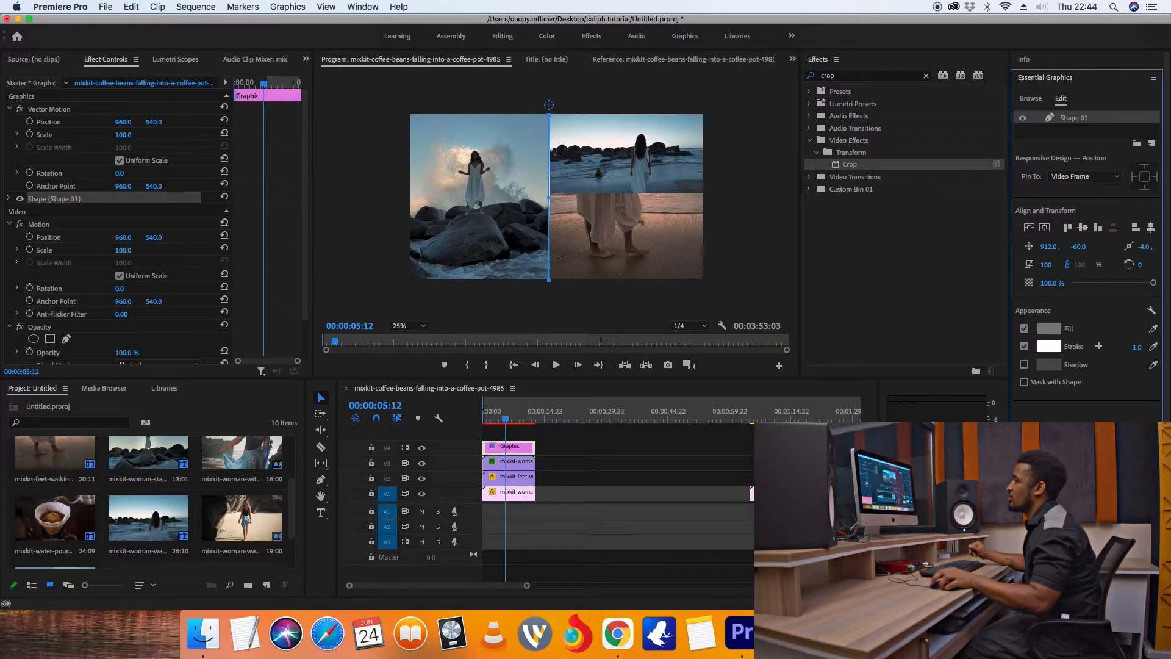
left_click(1053, 458)
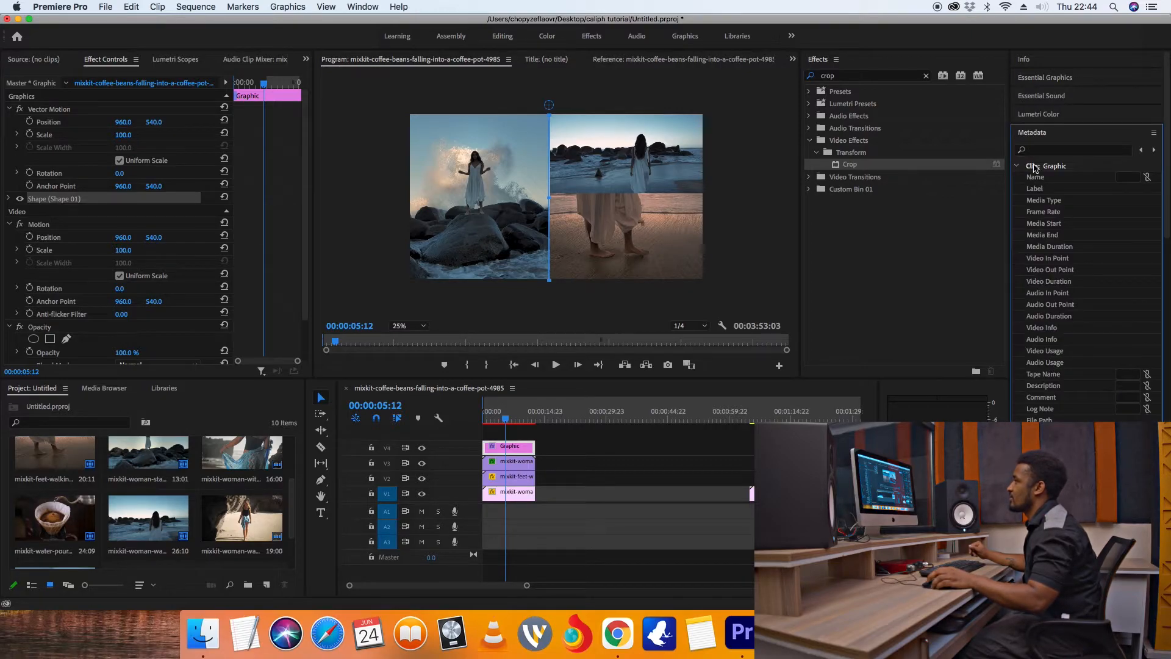
scroll(1068, 301, "down", 3)
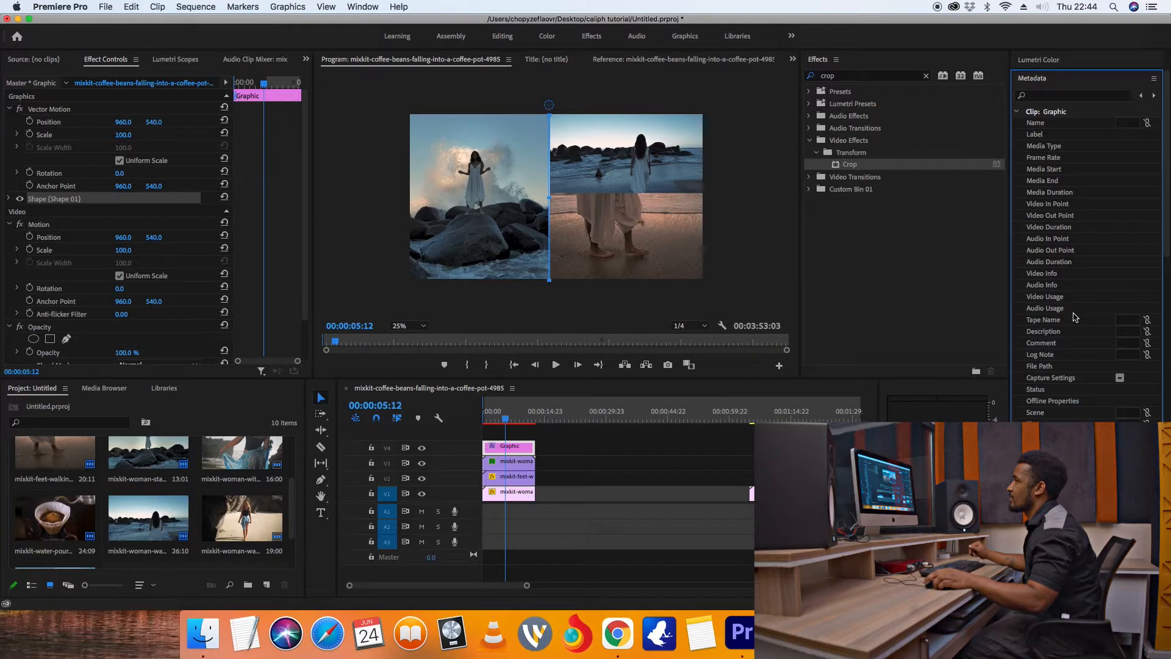
left_click(1068, 79)
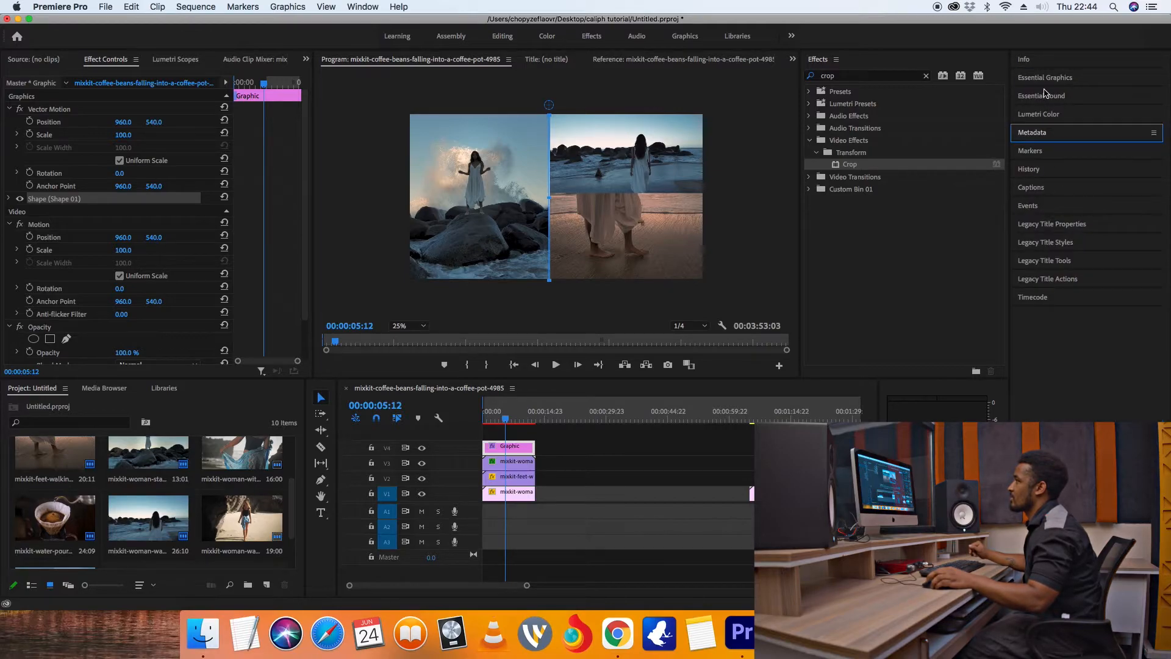
Step: Turn off the divider line's fill and set its stroke width to 5
left_click(1050, 78)
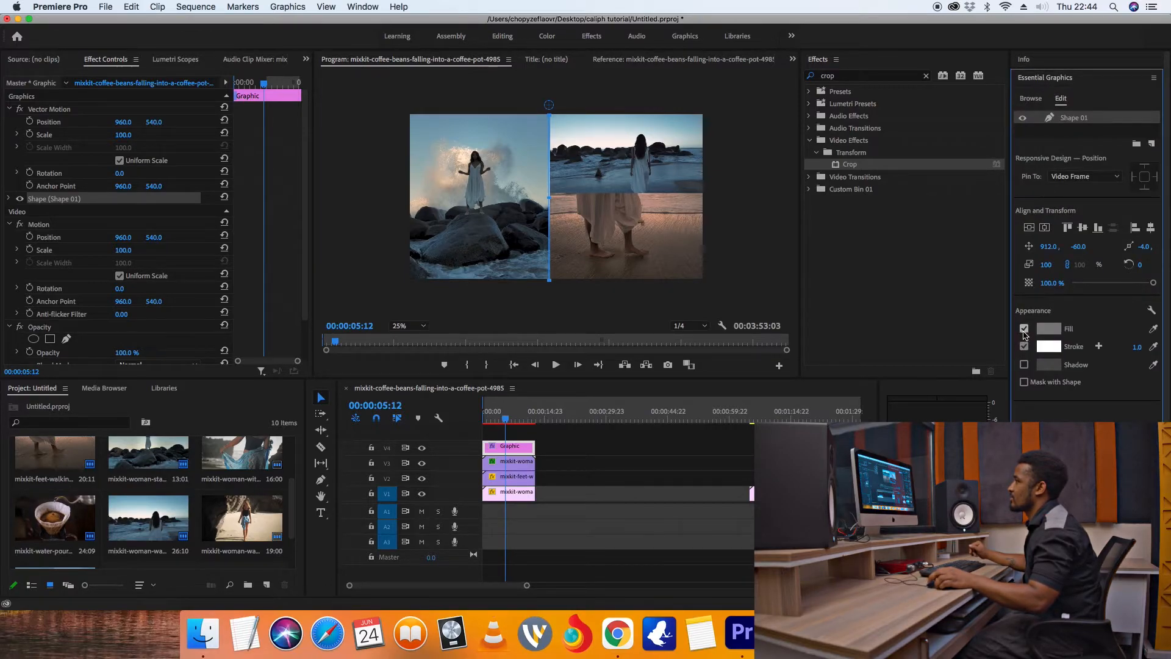
left_click(1025, 330)
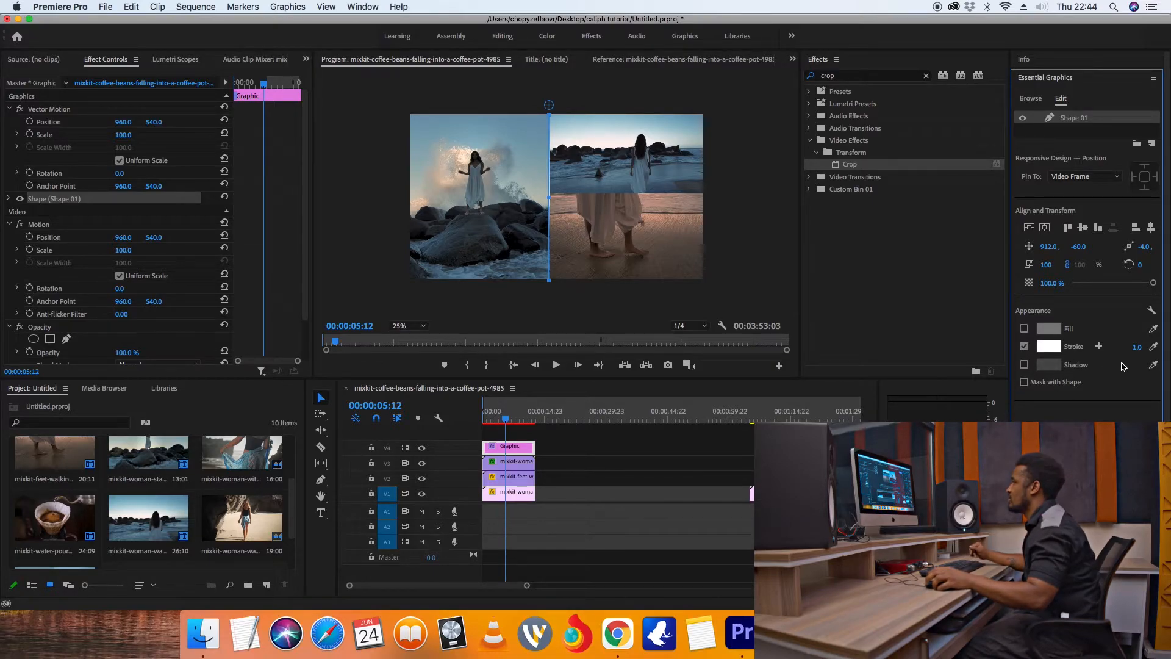
left_click(1137, 346)
type("5")
key("Return")
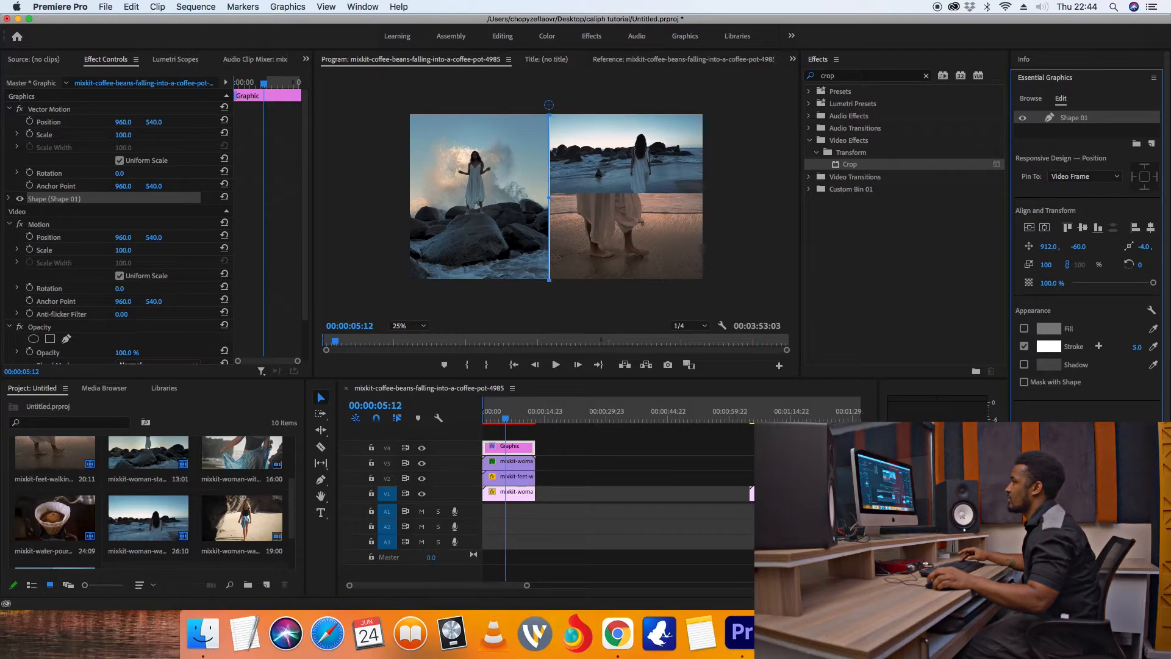
Step: Increase the divider line's stroke width to 15 and deselect the shape
left_click(1135, 346)
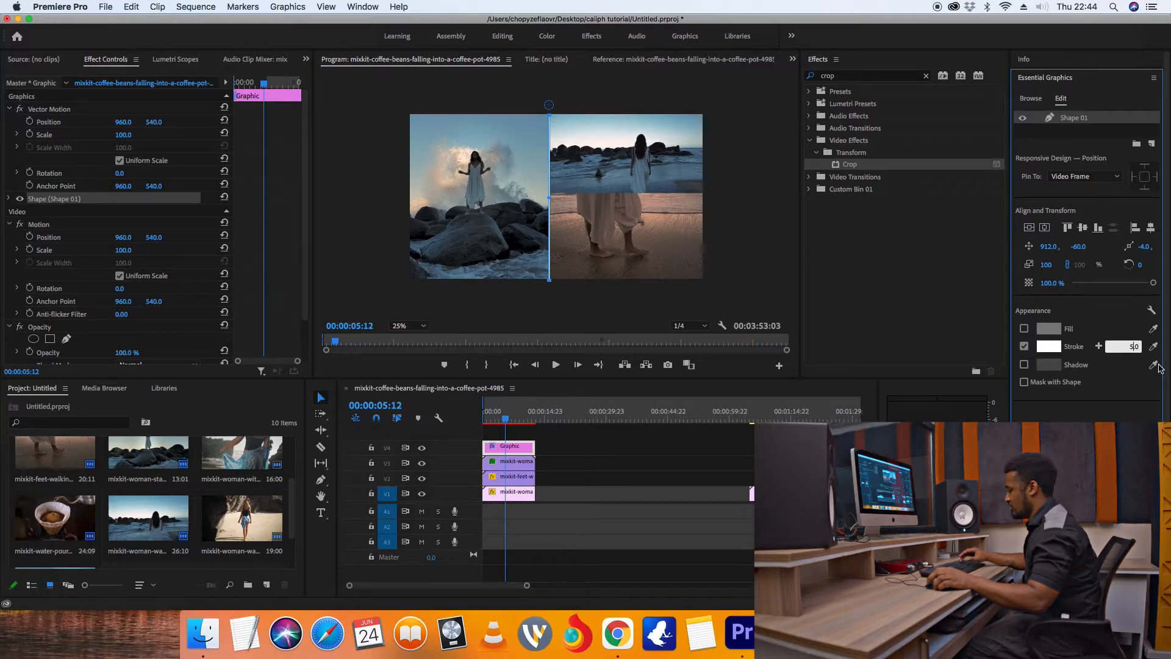
left_click(1127, 292)
left_click(1136, 348)
key("Up")
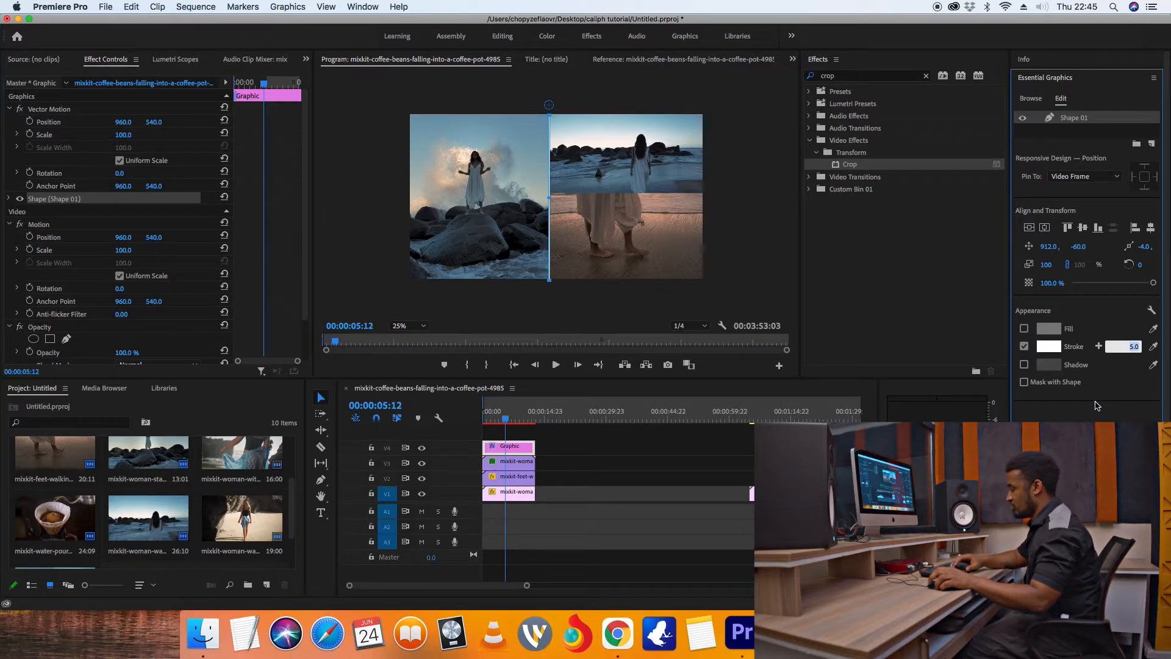
key("Up")
key("Up")
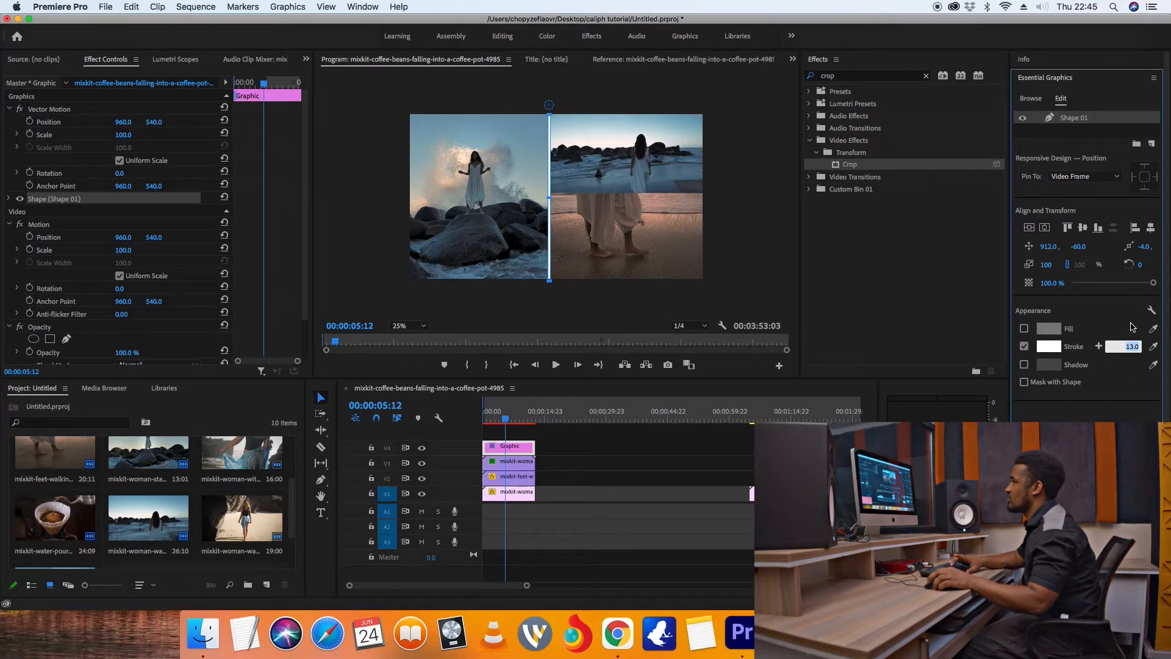
key("Return")
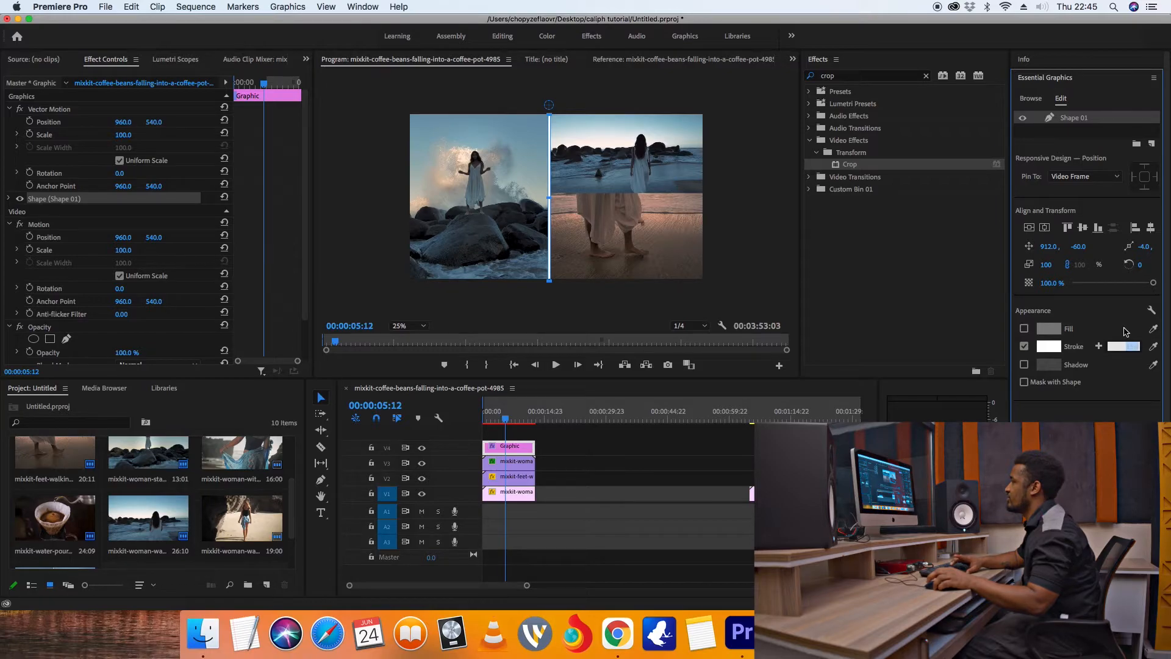
left_click(617, 299)
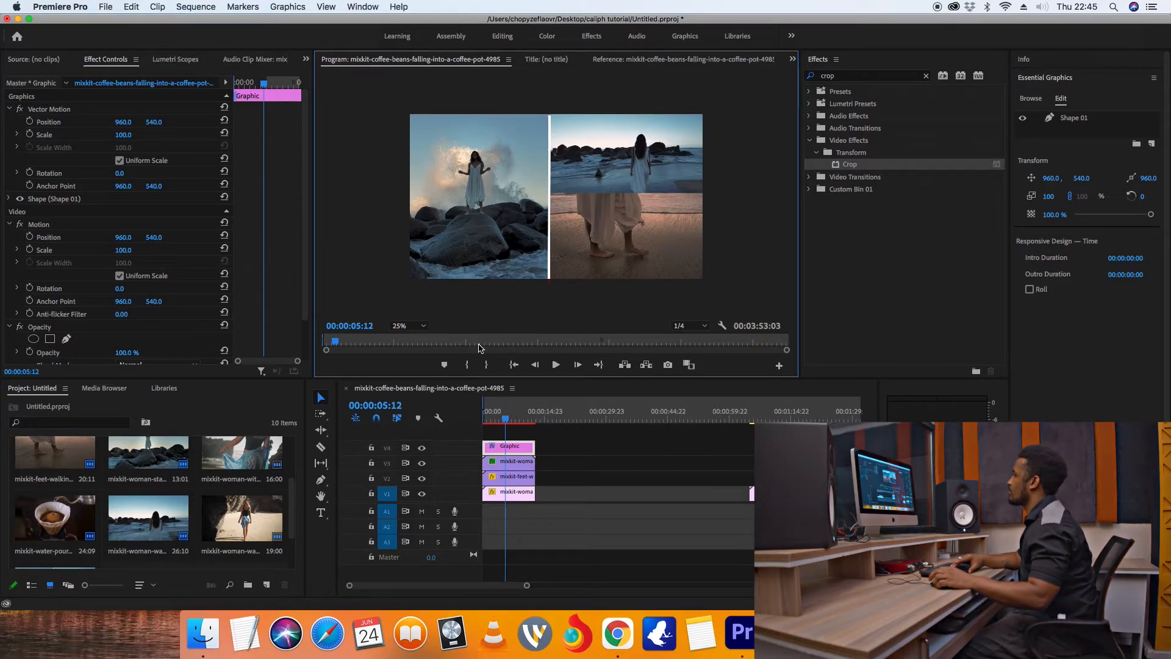
Step: Move the divider line to 914, -80 so that its upper end extends past the frame's top edge
left_click(404, 326)
left_click(410, 397)
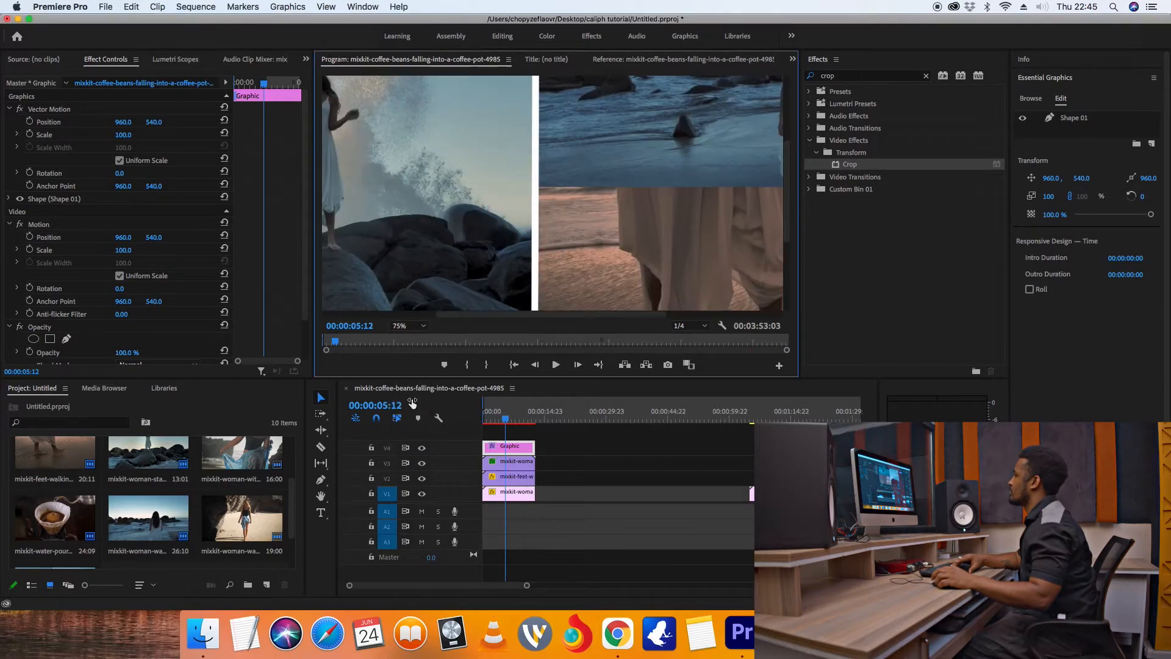
left_click_drag(788, 152, 788, 102)
left_click(536, 112)
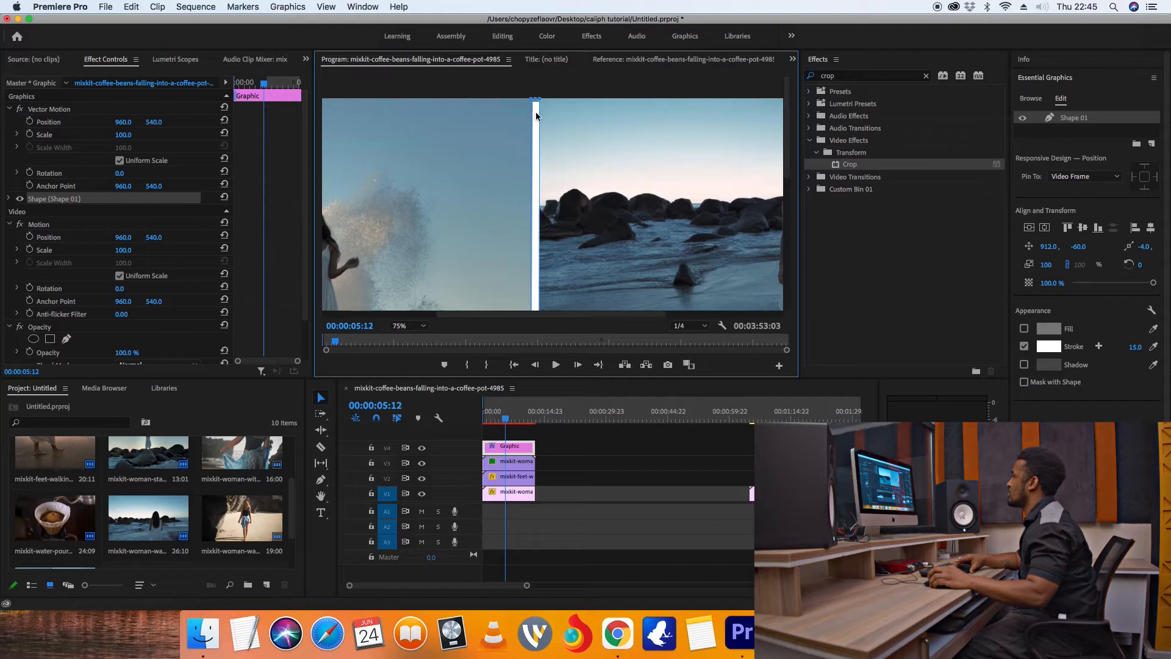
left_click_drag(537, 110, 539, 107)
Step: Stretch the divider line's lower end past the bottom edge of the frame and deselect the shape
left_click_drag(791, 172, 790, 333)
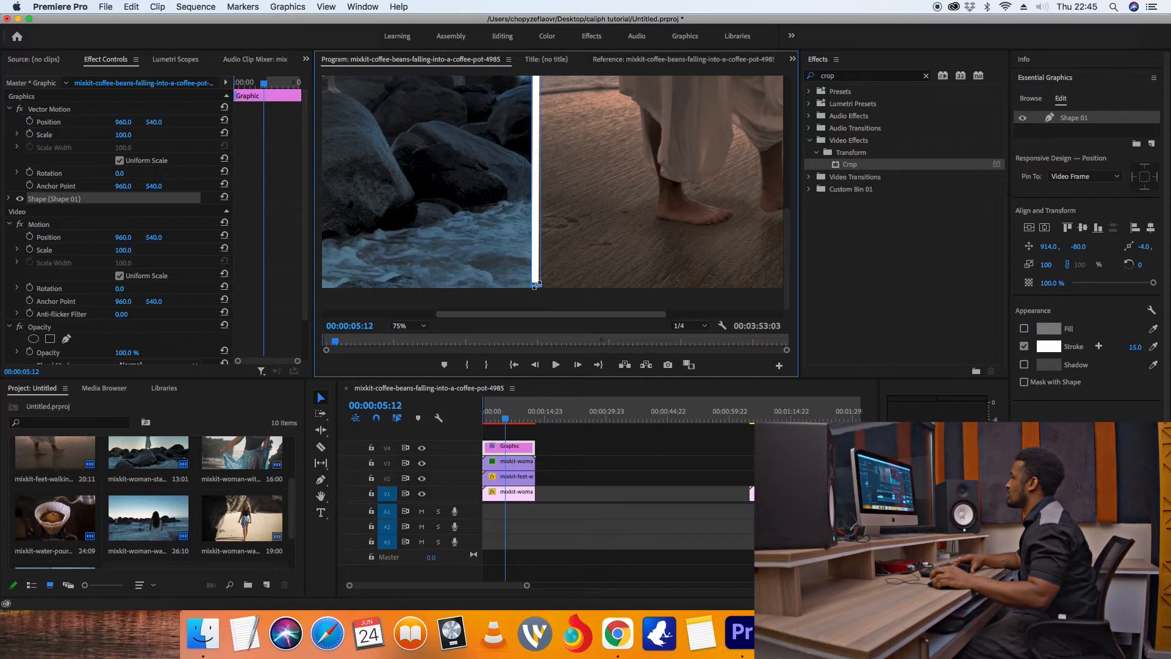
left_click_drag(537, 284, 536, 299)
left_click_drag(786, 260, 783, 127)
left_click(667, 86)
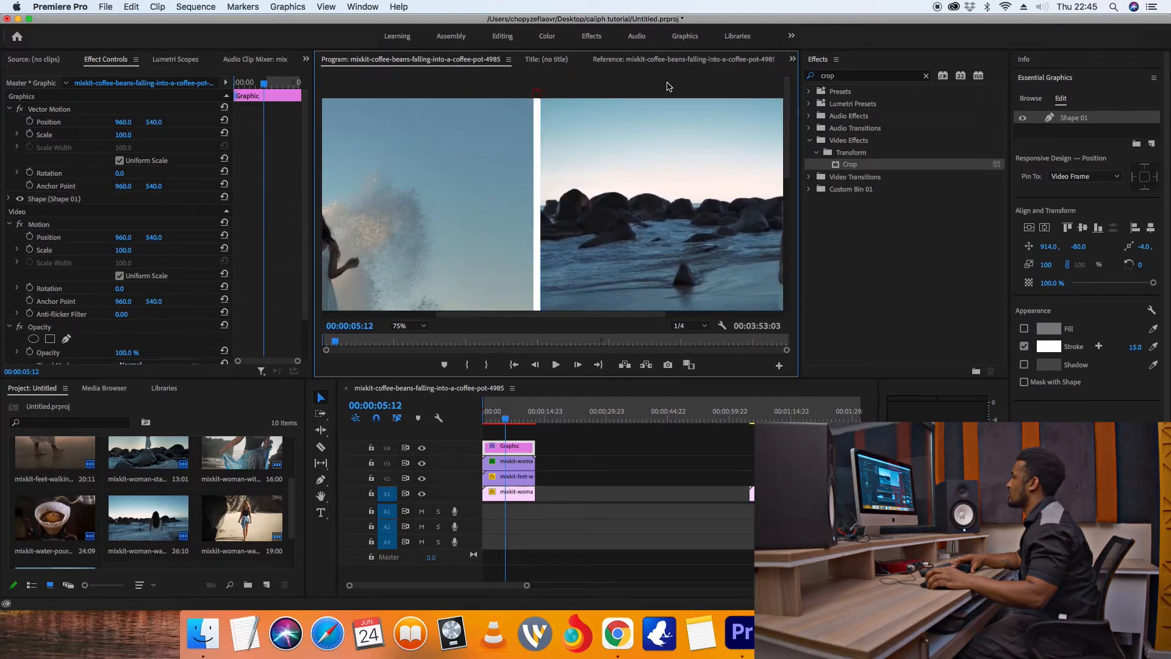
left_click(410, 326)
left_click(406, 338)
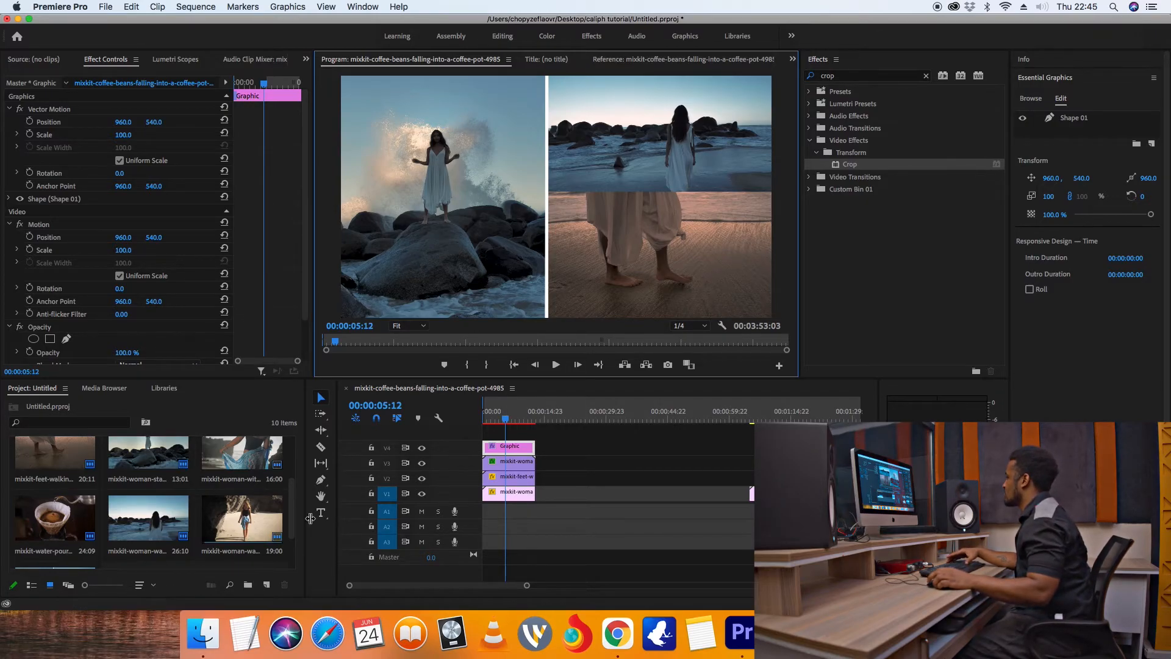
Step: Draw a horizontal divider line with the Pen tool between the two right-hand clips, from the vertical divider to the frame's right edge
left_click(320, 480)
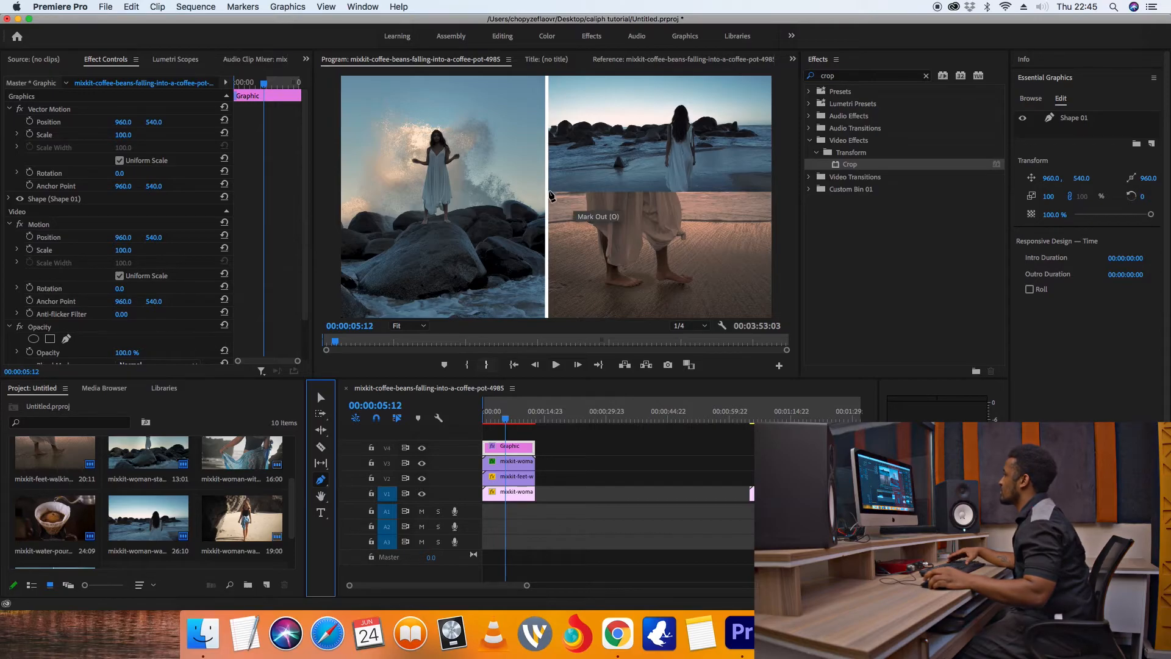
left_click(548, 191)
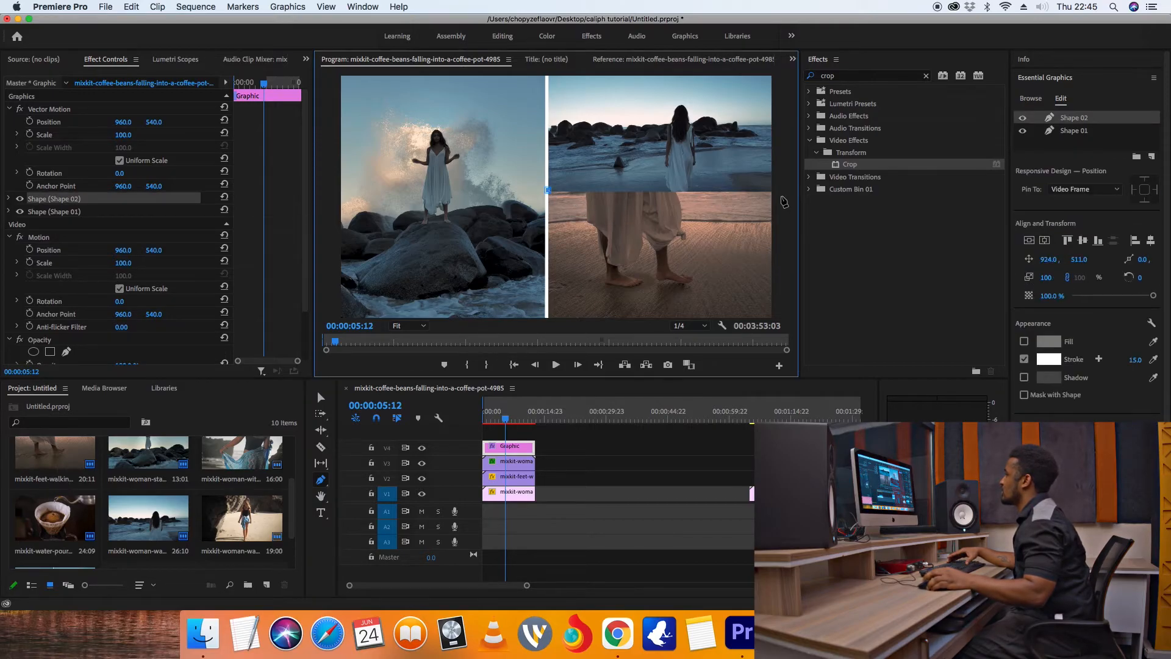
left_click(772, 192)
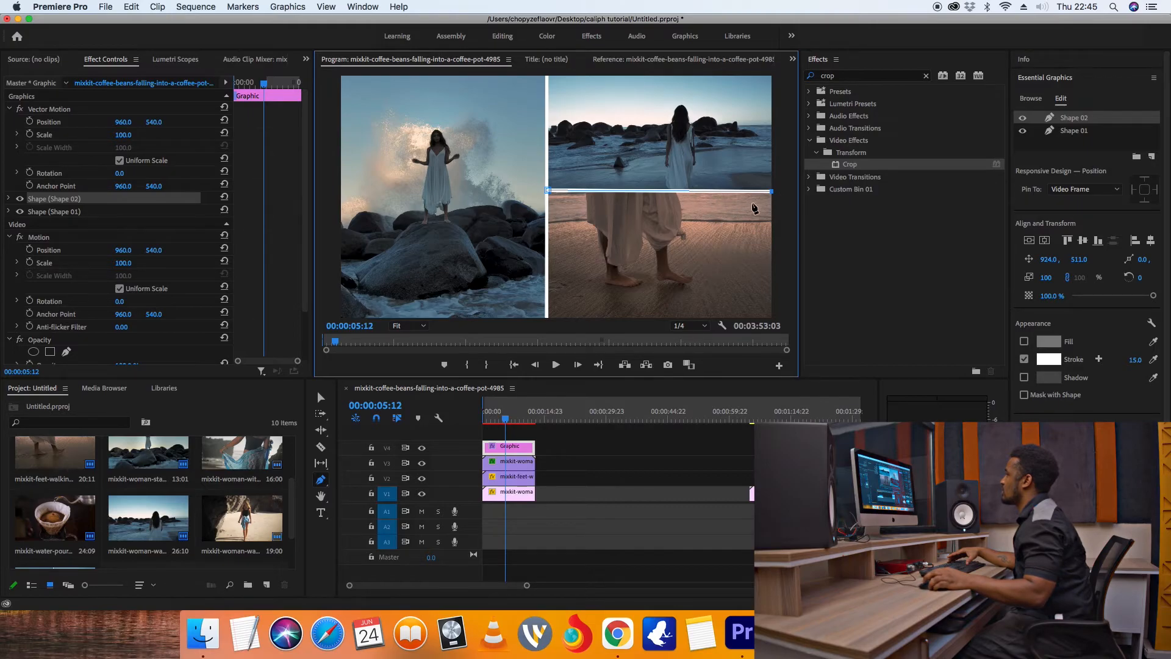
Step: Try to extend the horizontal divider's outer end past the frame's right edge, and undo the added point and the extension
left_click_drag(772, 193, 779, 191)
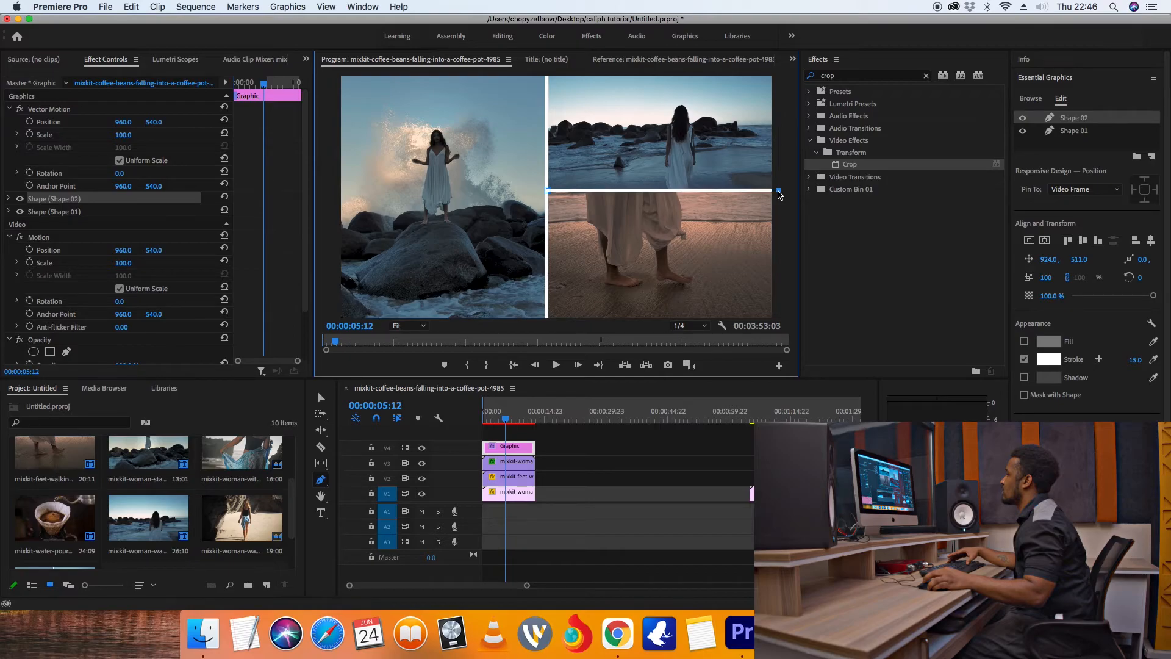
left_click(788, 171)
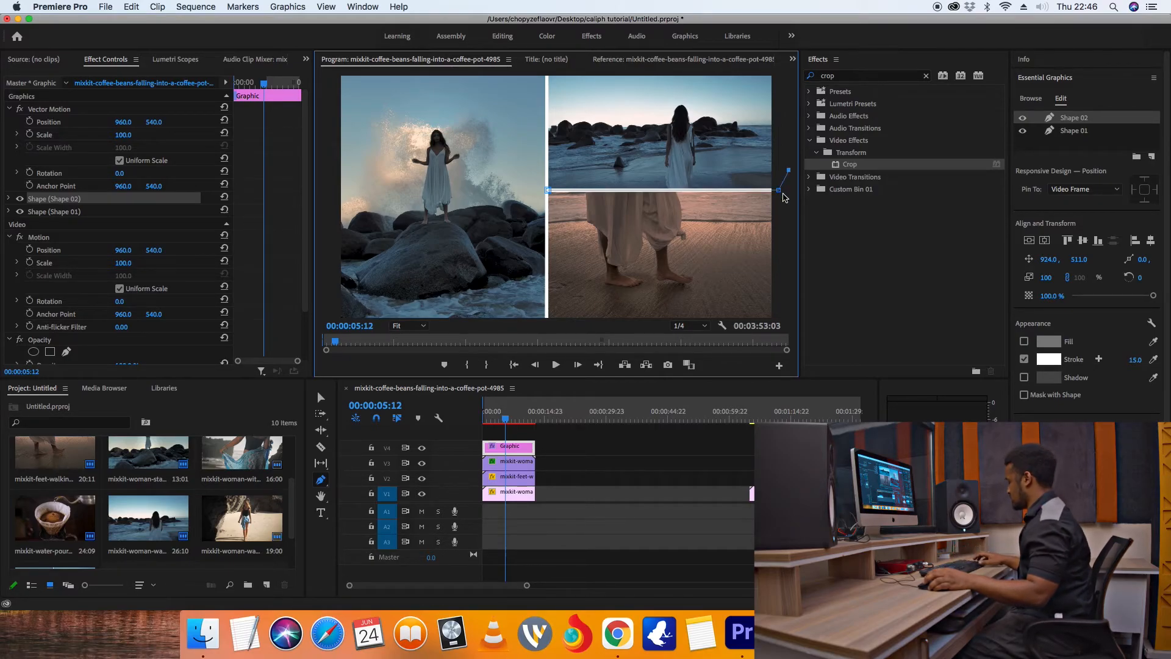
left_click(132, 7)
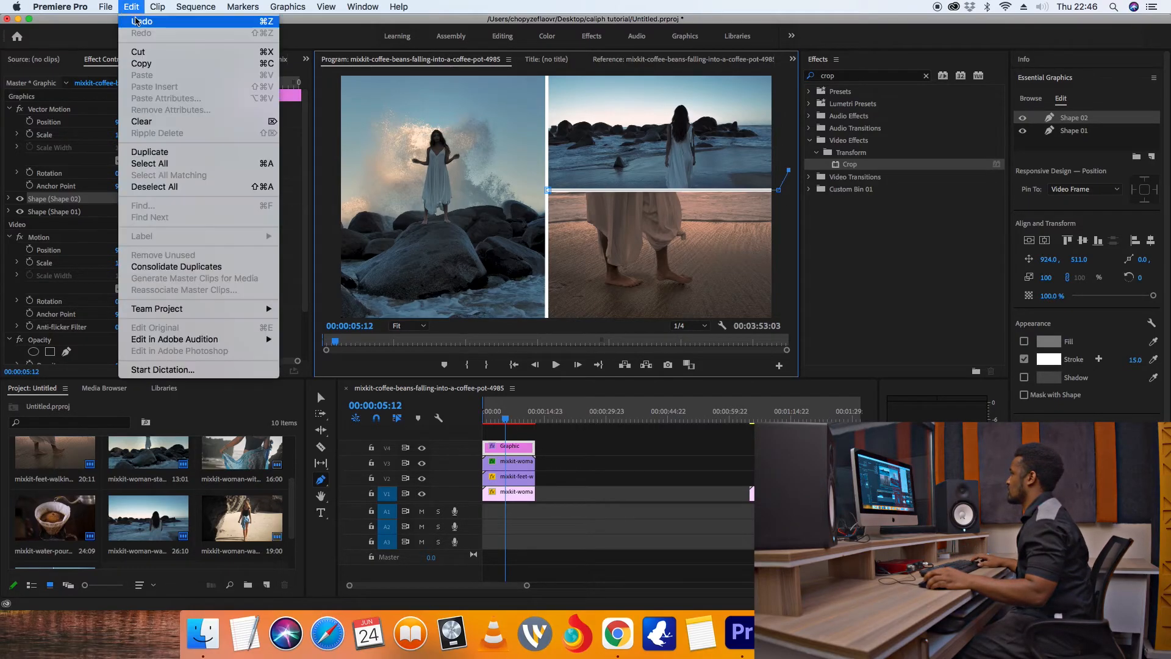
left_click(136, 22)
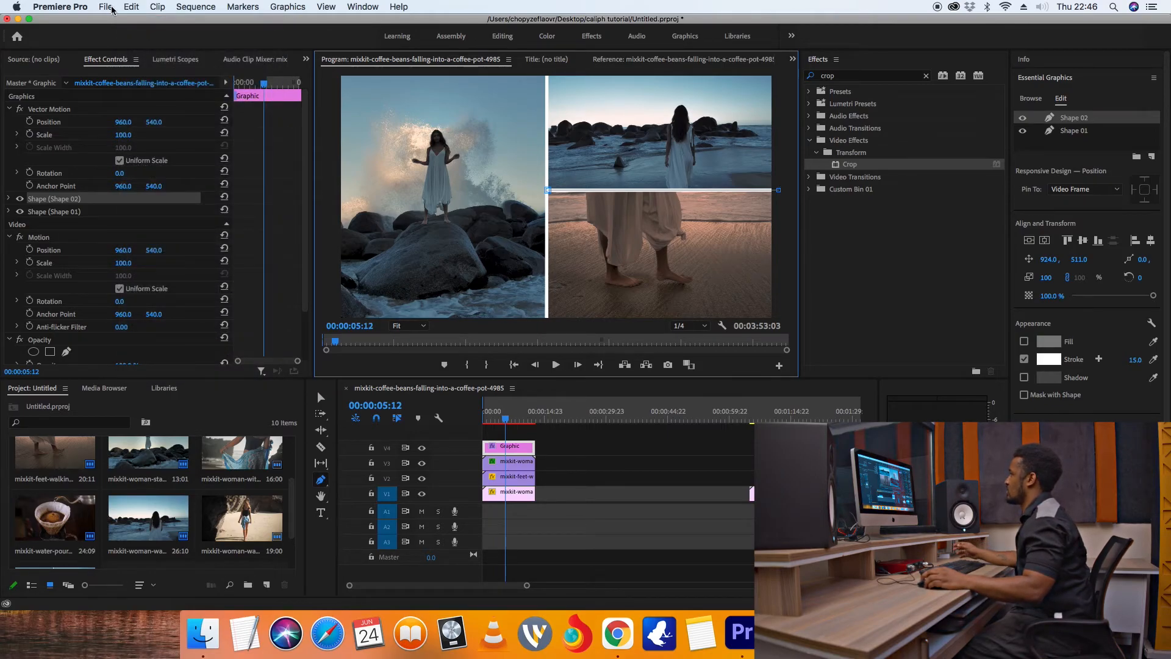
left_click(131, 6)
left_click(136, 21)
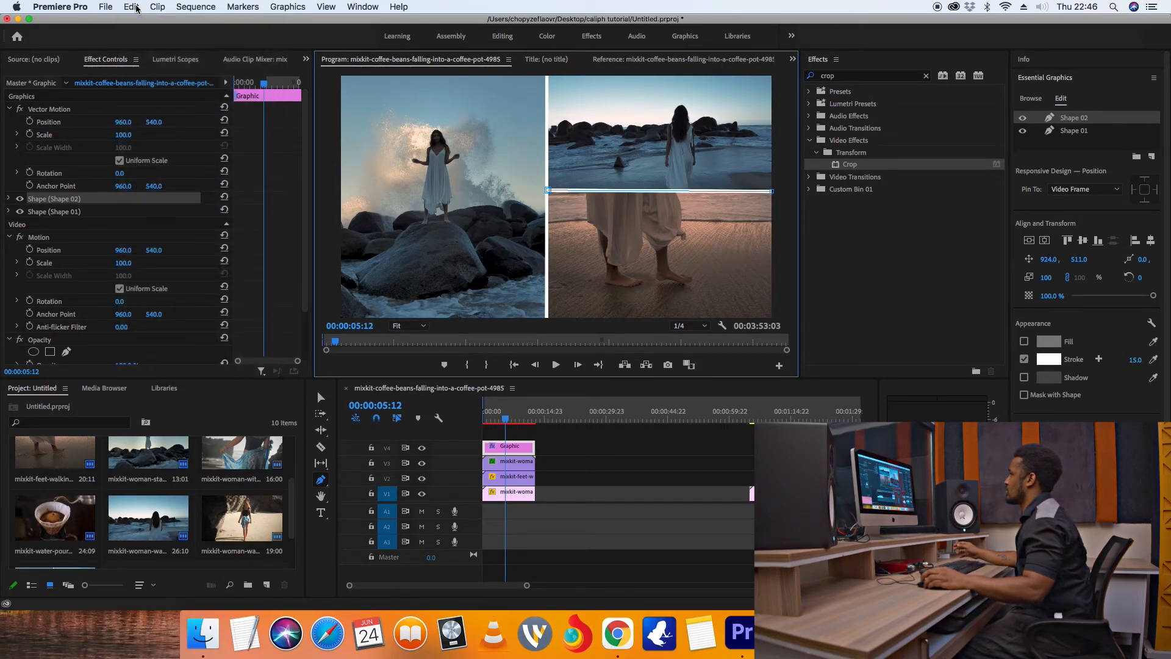
Step: Deselect the horizontal divider line with the Selection tool and return the playhead to the sequence start at 00:00:00:00
left_click(321, 397)
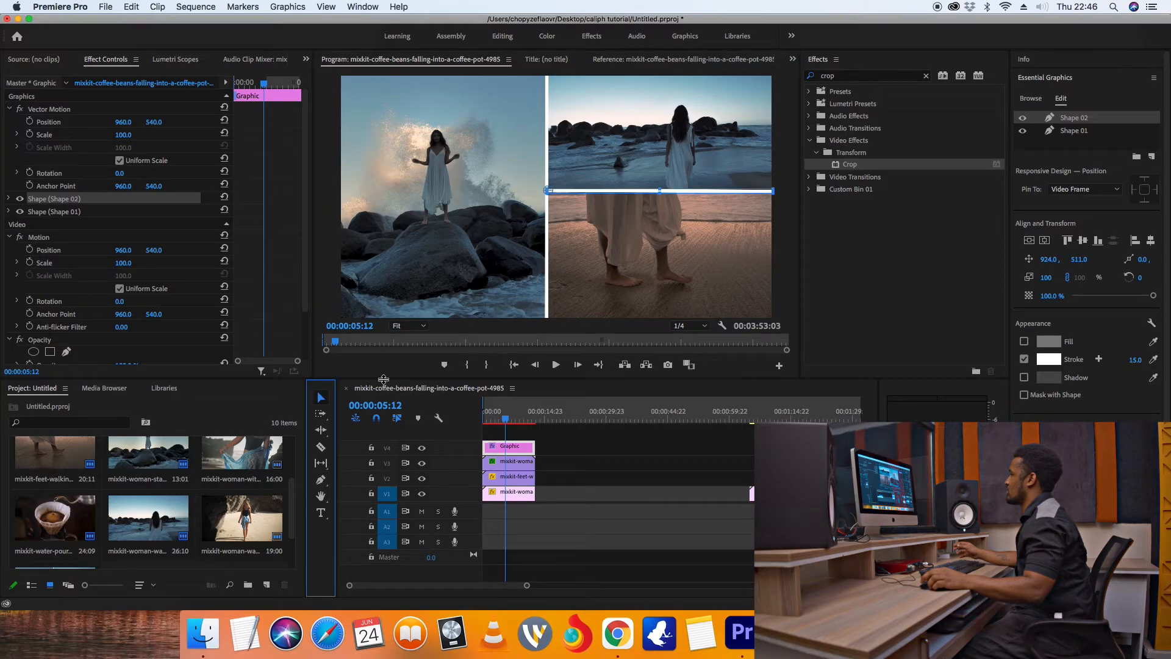
left_click(724, 255)
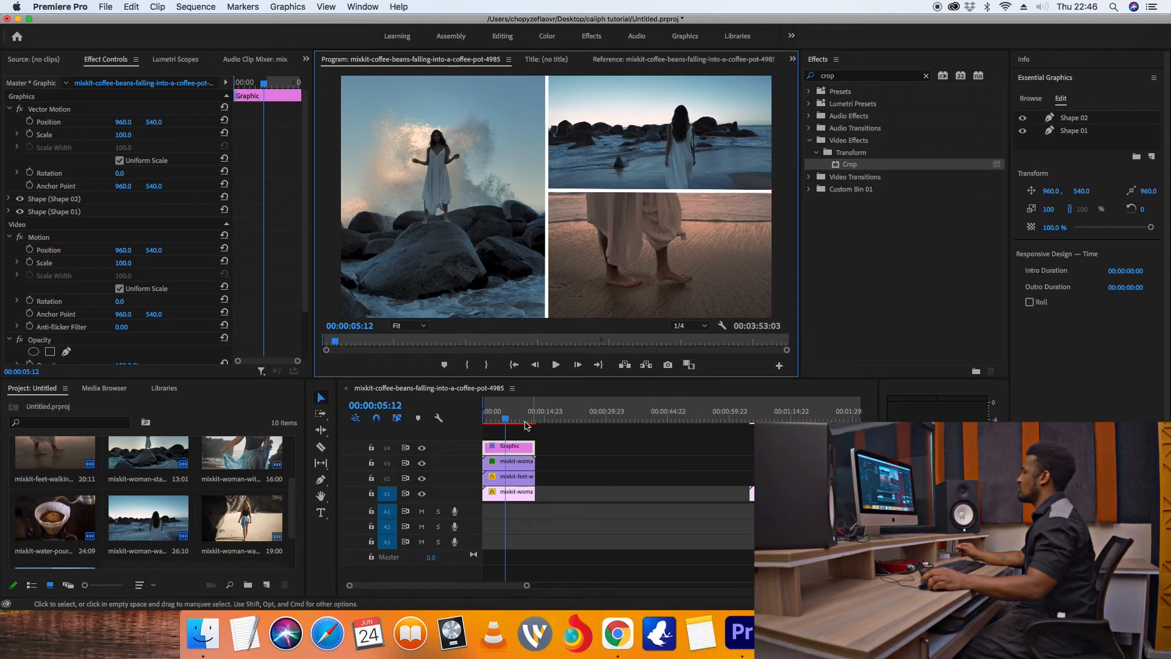
left_click_drag(492, 418, 482, 418)
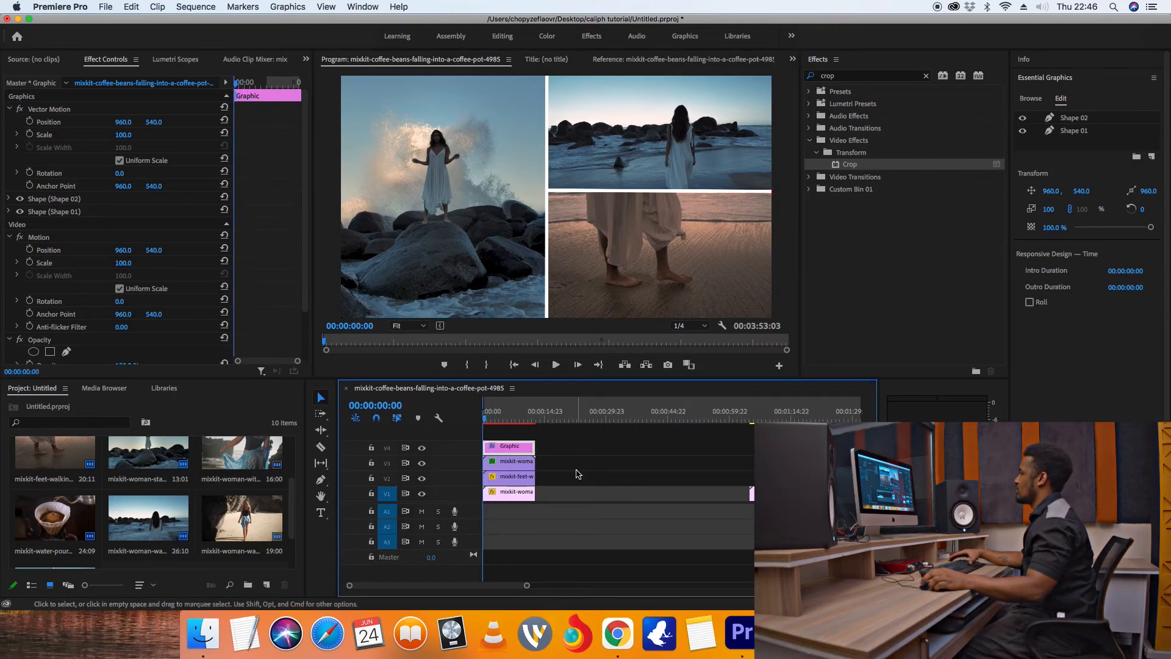